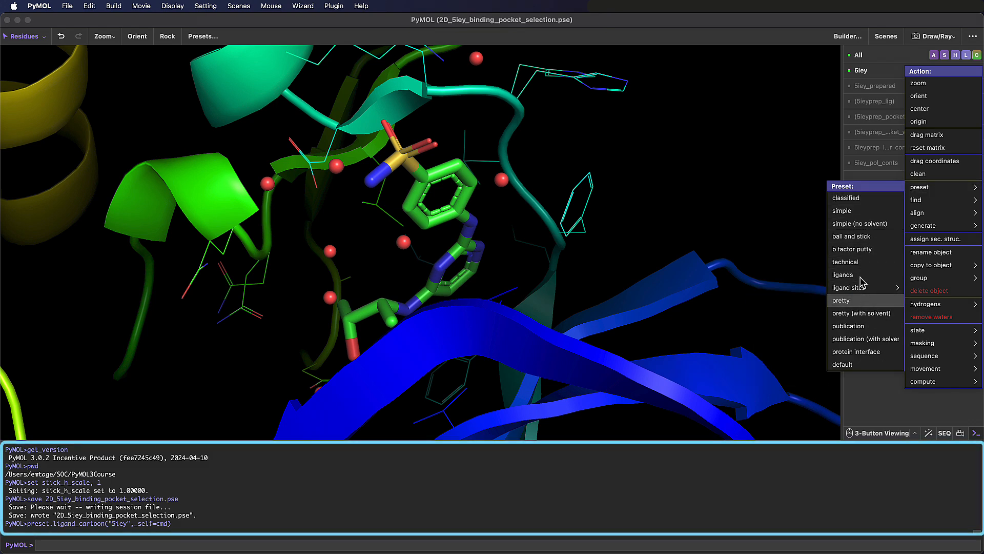
Step: Apply the ball and stick preset to the 5iey object, and replace it with the classified preset
{"action": "left_click", "coordinate": [853, 237]}
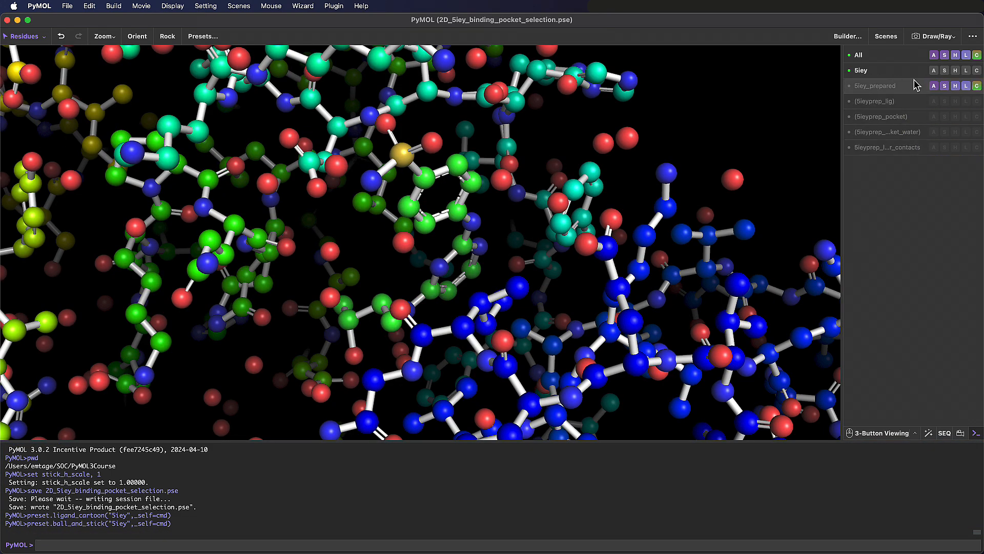
{"action": "left_click", "coordinate": [933, 71]}
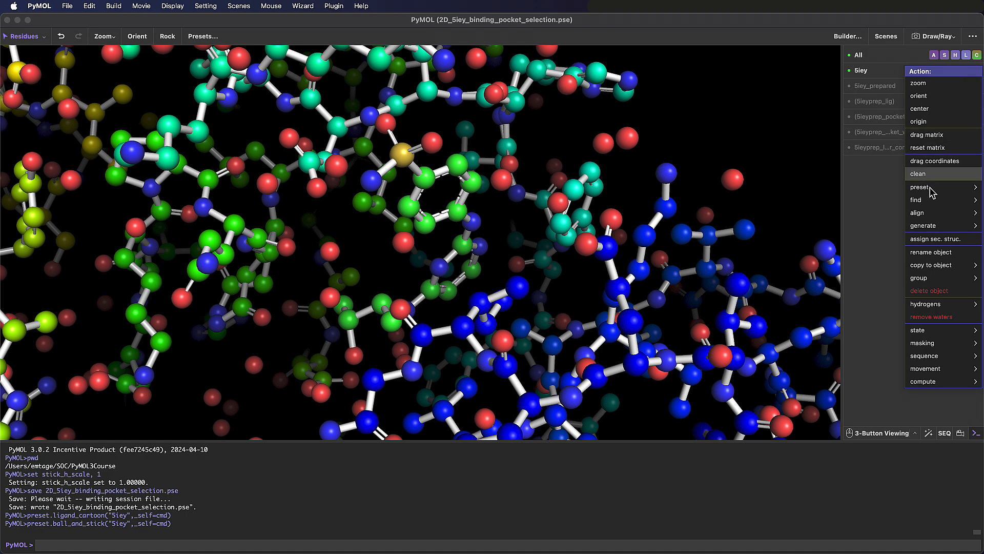
{"action": "mouse_move", "coordinate": [930, 189]}
{"action": "left_click", "coordinate": [873, 199]}
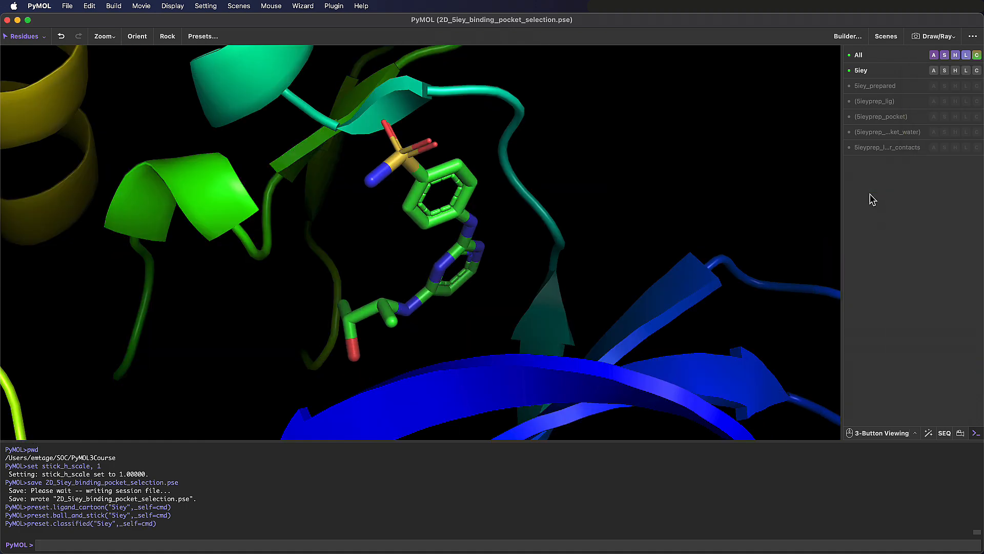
Step: Fetch the structure 1n8z from the PDB into the current session
{"action": "left_click", "coordinate": [638, 542]}
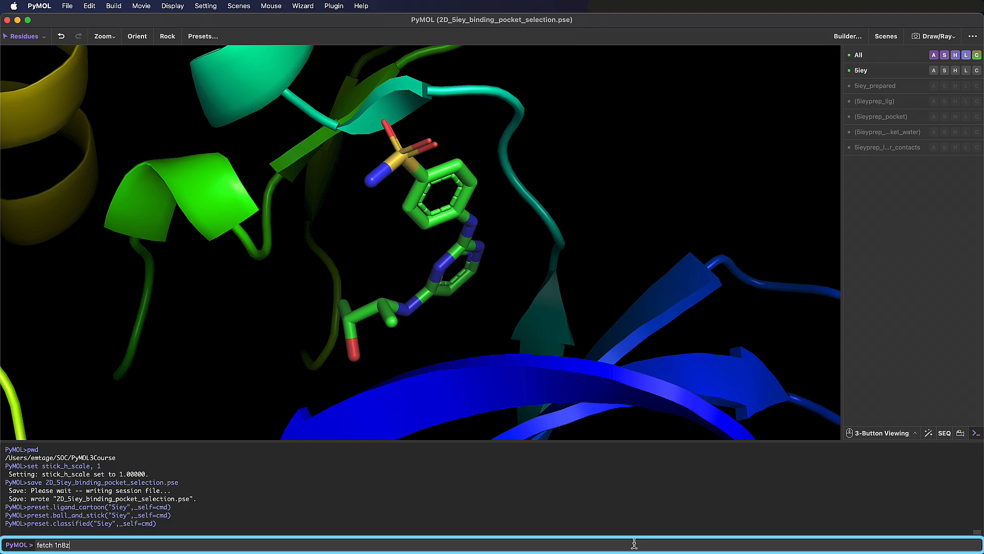
{"action": "type", "text": "fetch 1n8z"}
{"action": "key", "text": "Return"}
{"action": "left_click_drag", "start_coordinate": [392, 179], "coordinate": [413, 215]}
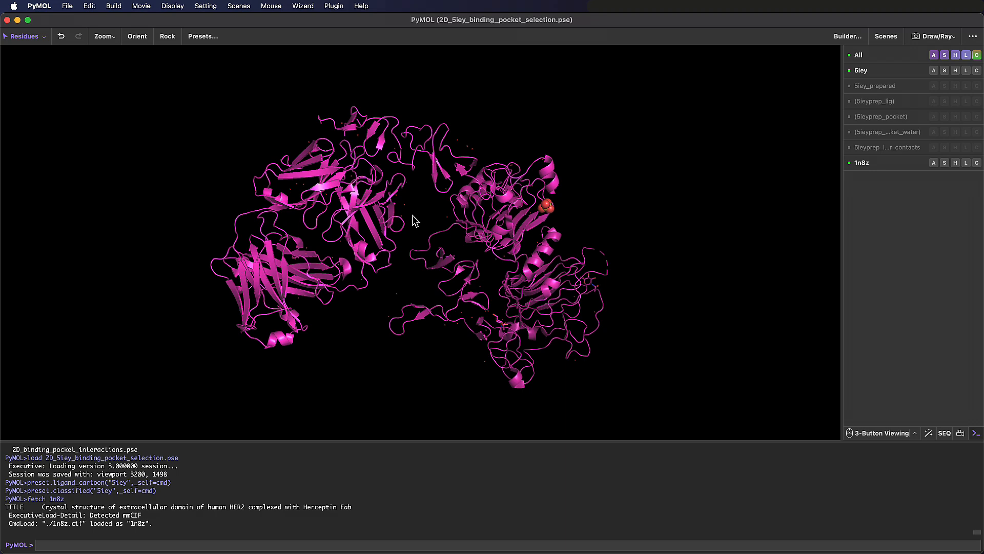
Step: Apply the protein interface preset to the 1n8z object and inspect the contacts between its chains
{"action": "left_click", "coordinate": [934, 162]}
{"action": "mouse_move", "coordinate": [946, 292]}
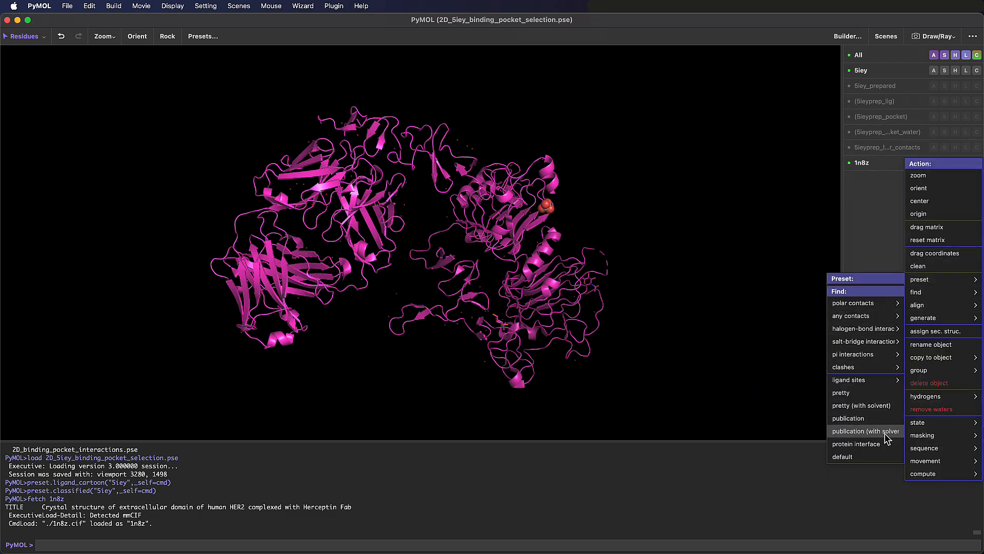
{"action": "left_click", "coordinate": [891, 444]}
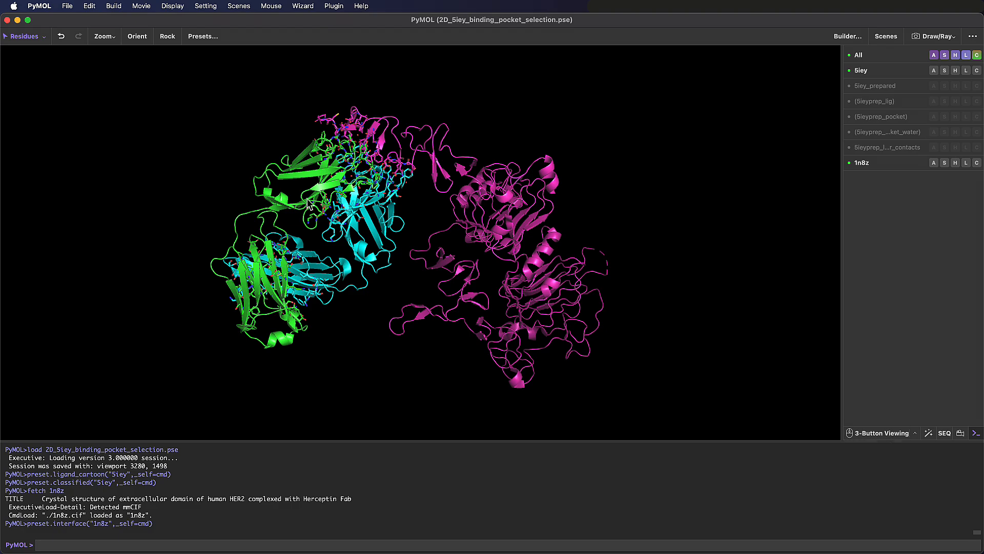
{"action": "left_click_drag", "start_coordinate": [309, 204], "coordinate": [429, 237]}
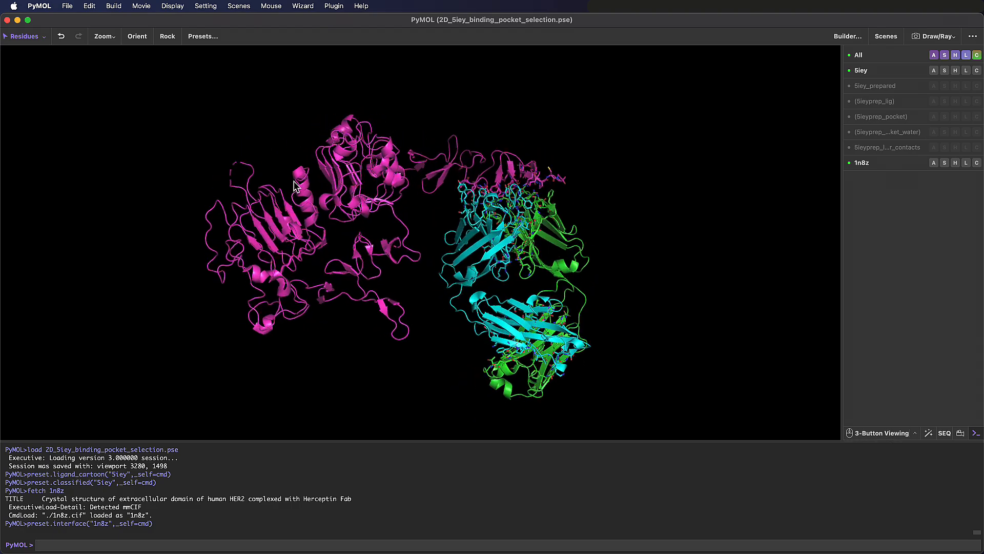
{"action": "left_click_drag", "start_coordinate": [293, 181], "coordinate": [399, 190]}
{"action": "right_click_drag", "start_coordinate": [514, 199], "coordinate": [515, 266]}
{"action": "left_click_drag", "start_coordinate": [514, 119], "coordinate": [510, 124]}
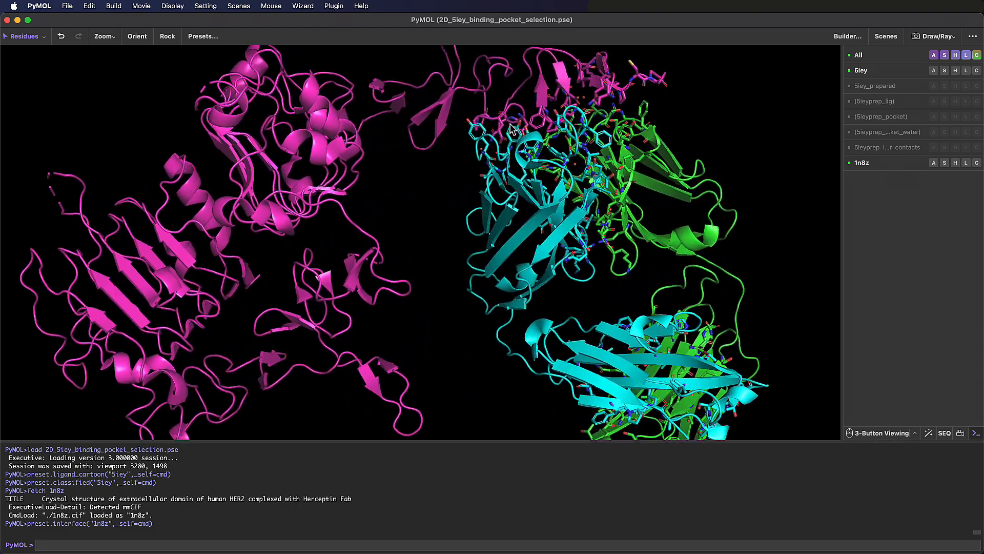
{"action": "middle_click_drag", "start_coordinate": [510, 124], "coordinate": [405, 191]}
{"action": "right_click_drag", "start_coordinate": [461, 169], "coordinate": [463, 203]}
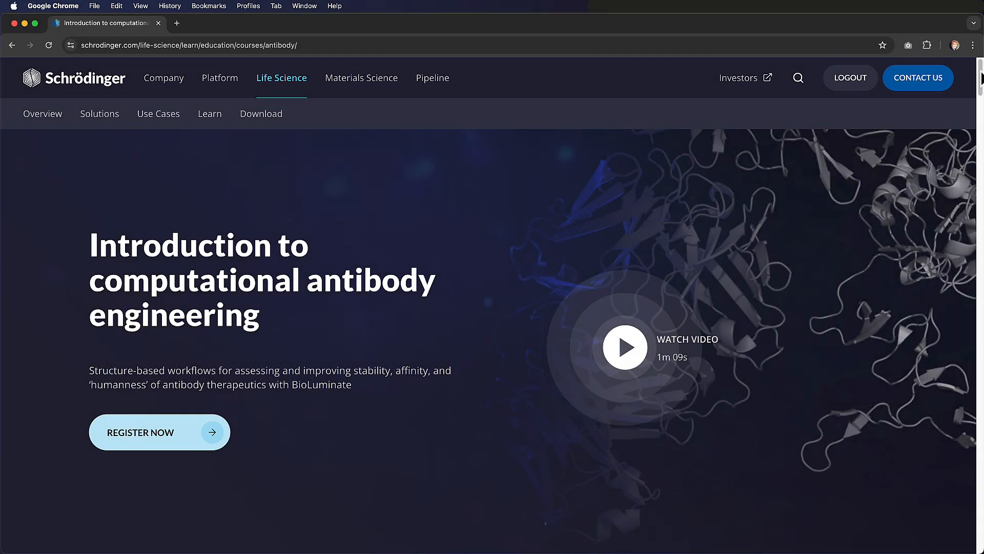
Step: Switch to Chrome and read the overview of the Introduction to computational antibody engineering course
{"action": "scroll", "coordinate": [981, 78], "scroll_direction": "down", "scroll_amount": 10}
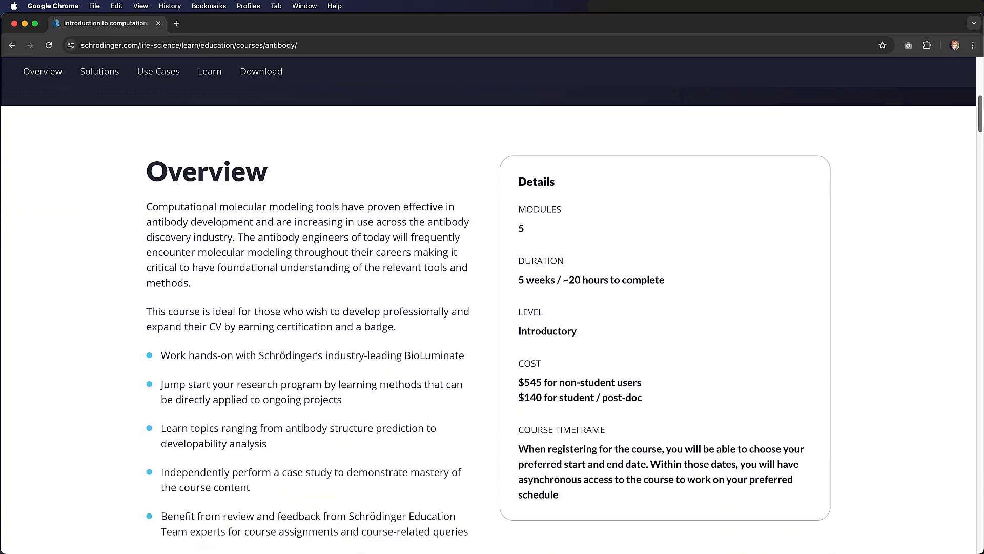
{"action": "scroll", "coordinate": [492, 307], "scroll_direction": "down", "scroll_amount": 7}
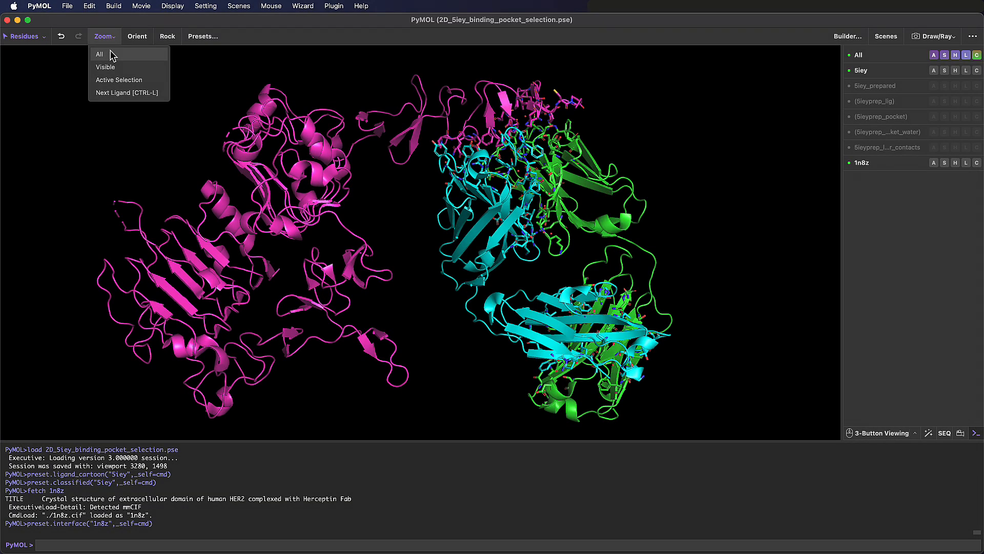
Step: Switch back to PyMOL, hide the 5iey object and fit the view to the visible structure
{"action": "left_click", "coordinate": [109, 51]}
{"action": "left_click_drag", "start_coordinate": [567, 341], "coordinate": [565, 319]}
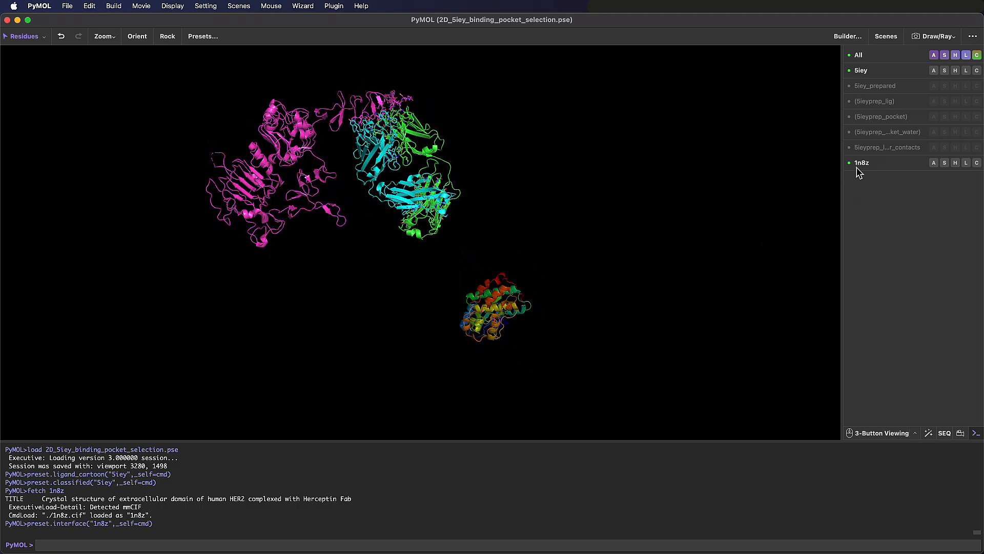
{"action": "left_click", "coordinate": [866, 71]}
{"action": "left_click", "coordinate": [108, 37]}
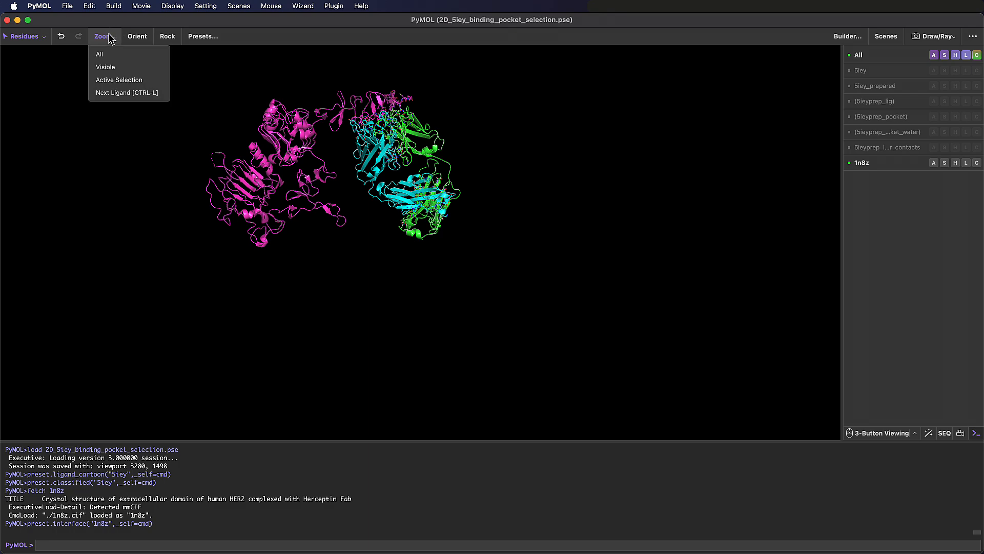
{"action": "left_click", "coordinate": [128, 67]}
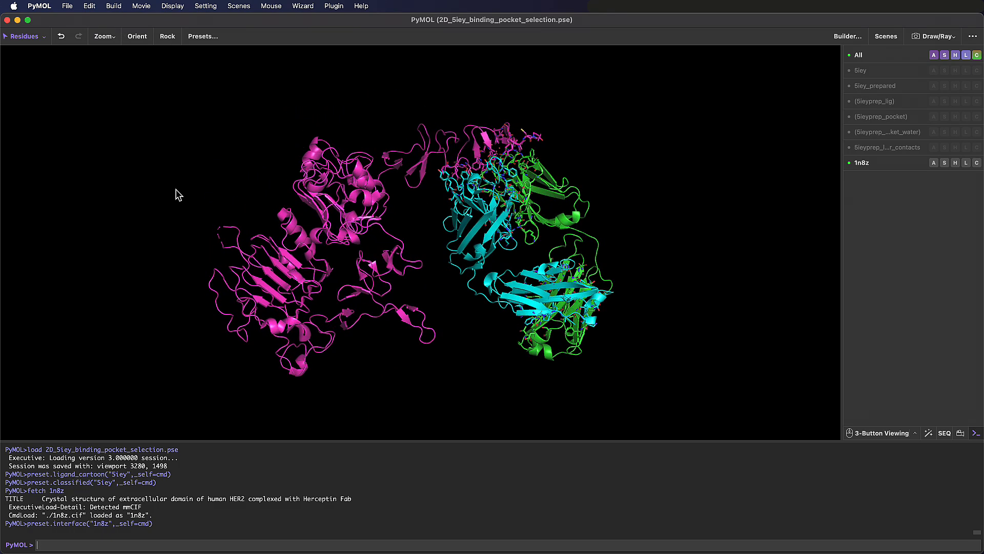
Step: Save the session as 2E_new_presets.pse with the save command
{"action": "left_click", "coordinate": [224, 543]}
{"action": "type", "text": "save 2E_ne"}
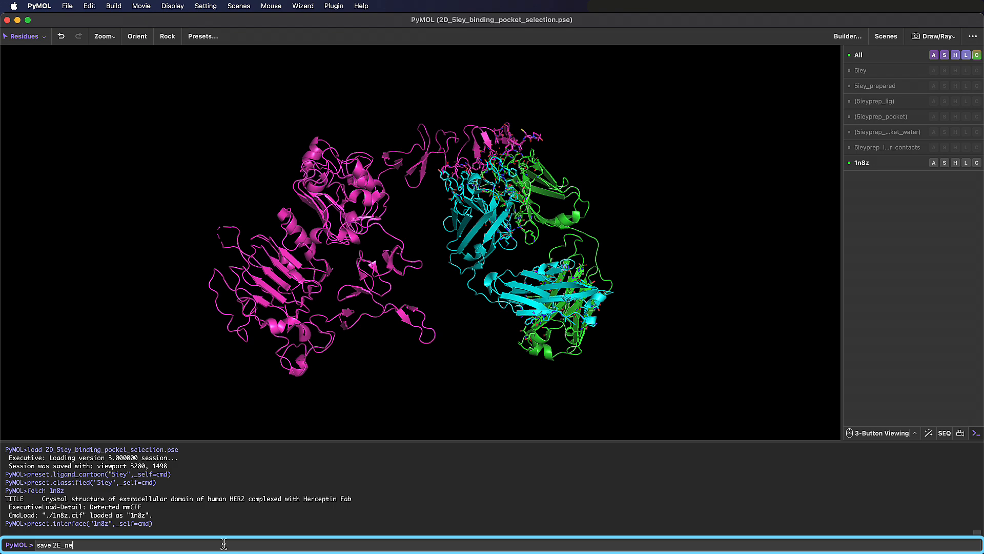
{"action": "type", "text": "w_presets.pse"}
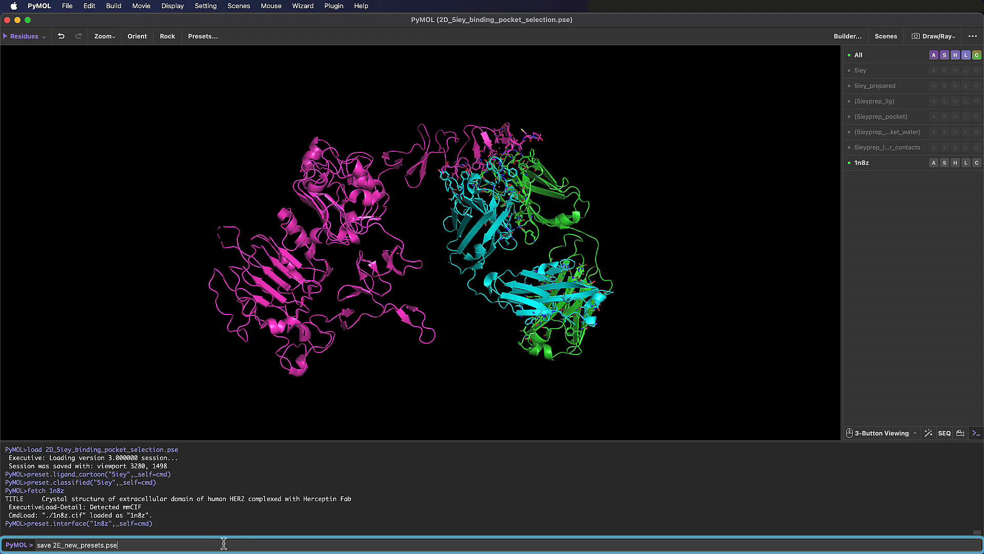
{"action": "key", "text": "Return"}
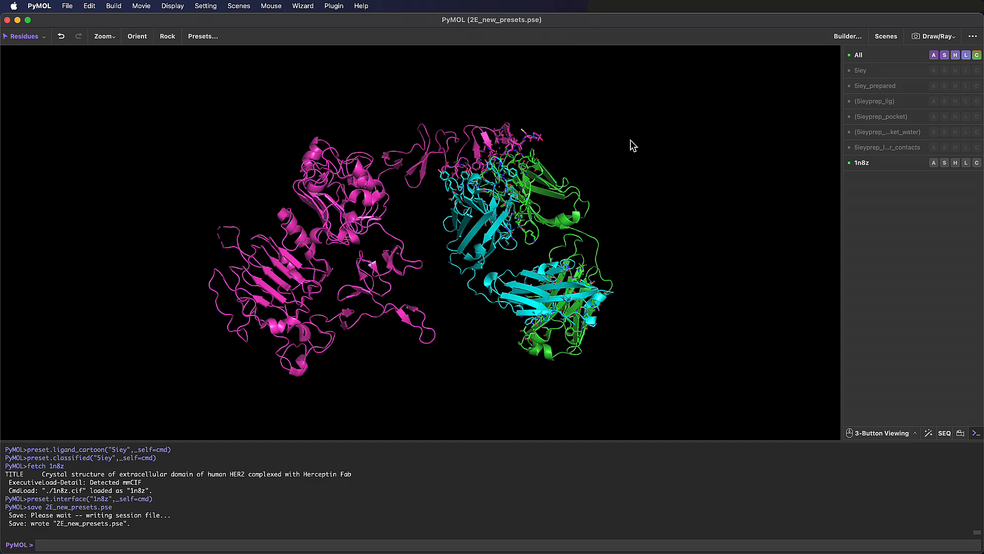
Step: Apply the custom Protein-Protein Interactions preset to the displayed structure and inspect the interface surfaces and sticks
{"action": "left_click", "coordinate": [212, 38]}
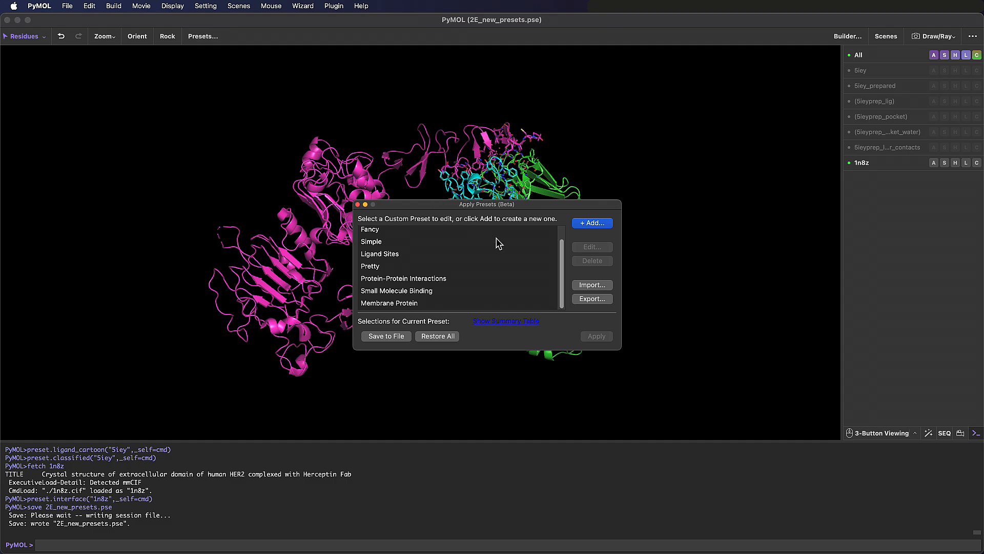
{"action": "left_click", "coordinate": [496, 285]}
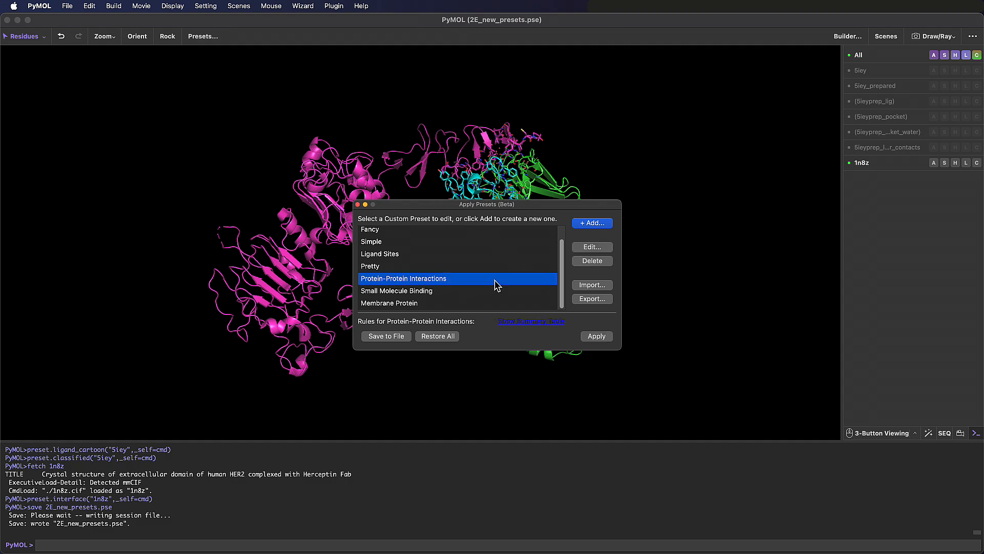
{"action": "left_click", "coordinate": [607, 338]}
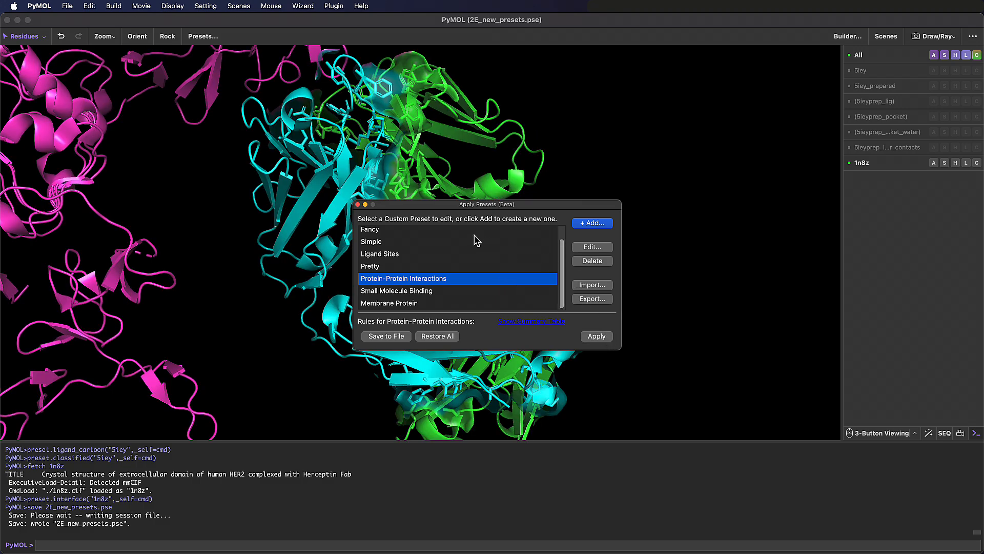
{"action": "left_click_drag", "start_coordinate": [386, 206], "coordinate": [583, 102]}
{"action": "right_click_drag", "start_coordinate": [417, 193], "coordinate": [436, 241]}
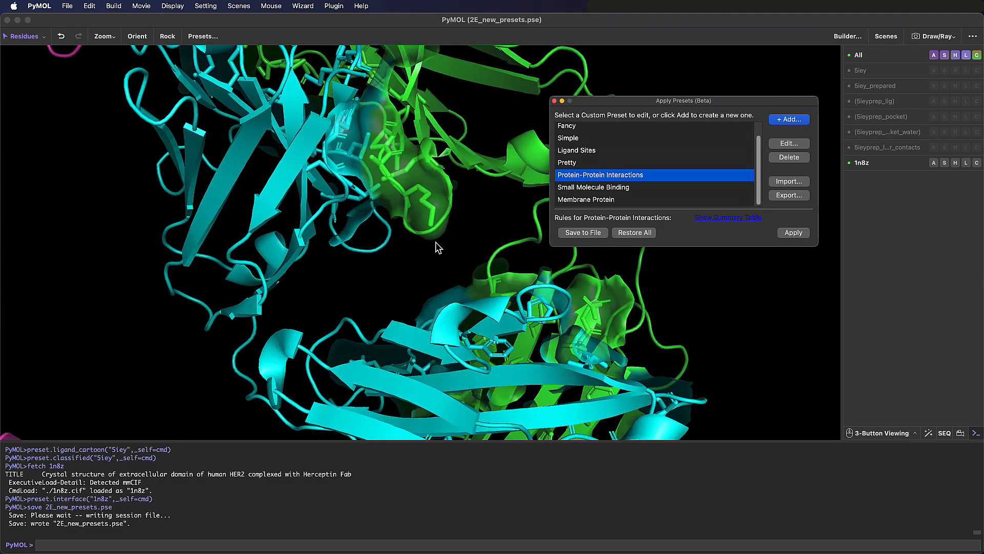
{"action": "middle_click_drag", "start_coordinate": [414, 198], "coordinate": [410, 381]}
{"action": "right_click_drag", "start_coordinate": [410, 380], "coordinate": [410, 174]}
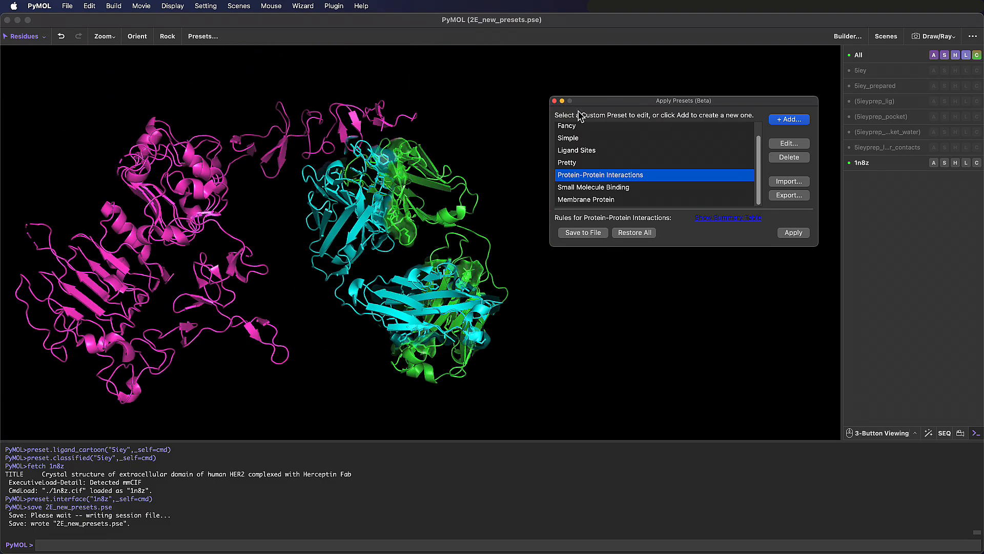
Step: Open the Protein-Protein Interactions preset for editing and review the options of its All selection
{"action": "left_click_drag", "start_coordinate": [608, 108], "coordinate": [345, 154]}
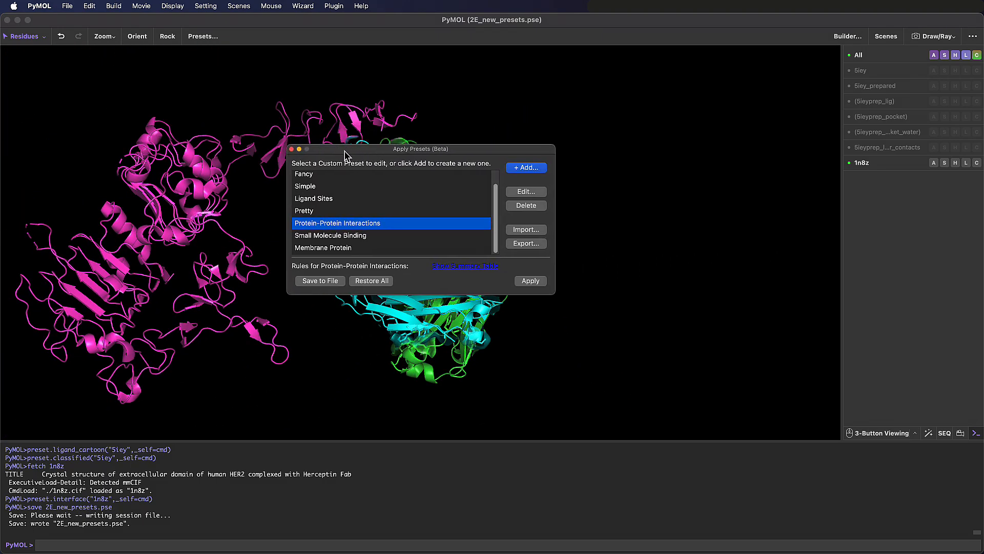
{"action": "left_click", "coordinate": [539, 193]}
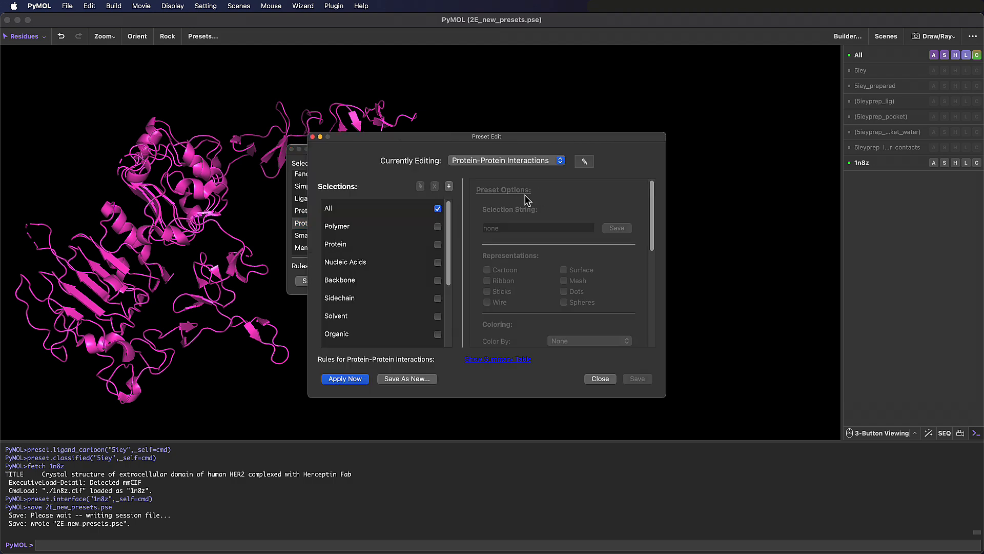
{"action": "mouse_move", "coordinate": [447, 227]}
{"action": "left_mouse_down"}
{"action": "mouse_move", "coordinate": [456, 299]}
{"action": "mouse_move", "coordinate": [453, 221]}
{"action": "left_mouse_up"}
{"action": "left_click", "coordinate": [394, 213]}
{"action": "scroll", "coordinate": [580, 241], "scroll_direction": "down", "scroll_amount": 6}
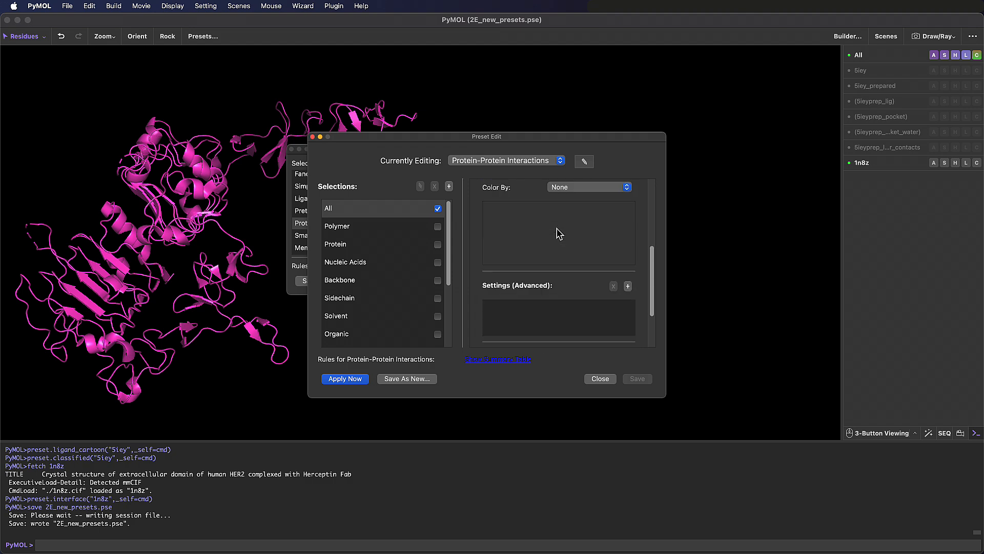
{"action": "scroll", "coordinate": [435, 259], "scroll_direction": "down", "scroll_amount": 5}
Step: Examine the Interface selection's selection string, representations, coloring, advanced settings and additional commands in the preset
{"action": "left_click", "coordinate": [402, 284]}
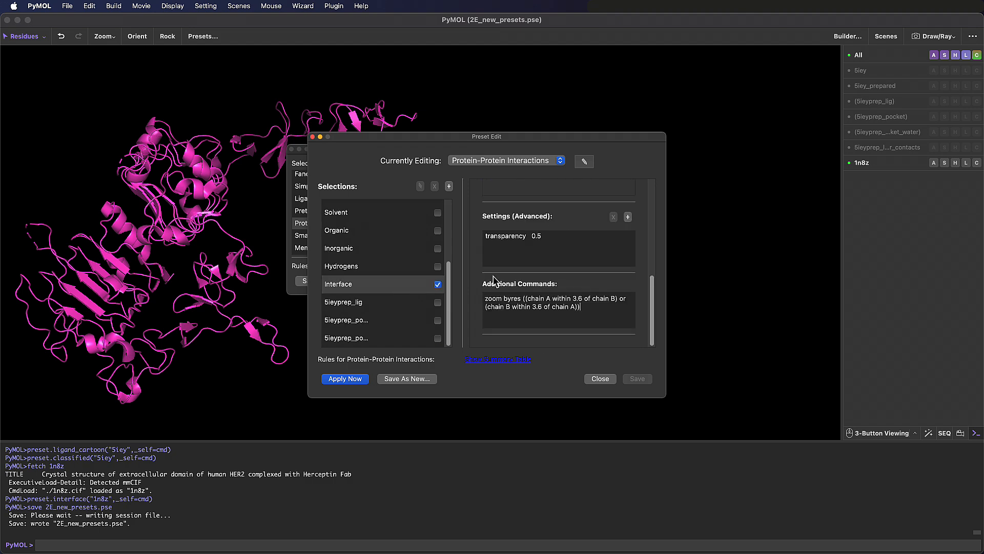
{"action": "scroll", "coordinate": [563, 259], "scroll_direction": "up", "scroll_amount": 6}
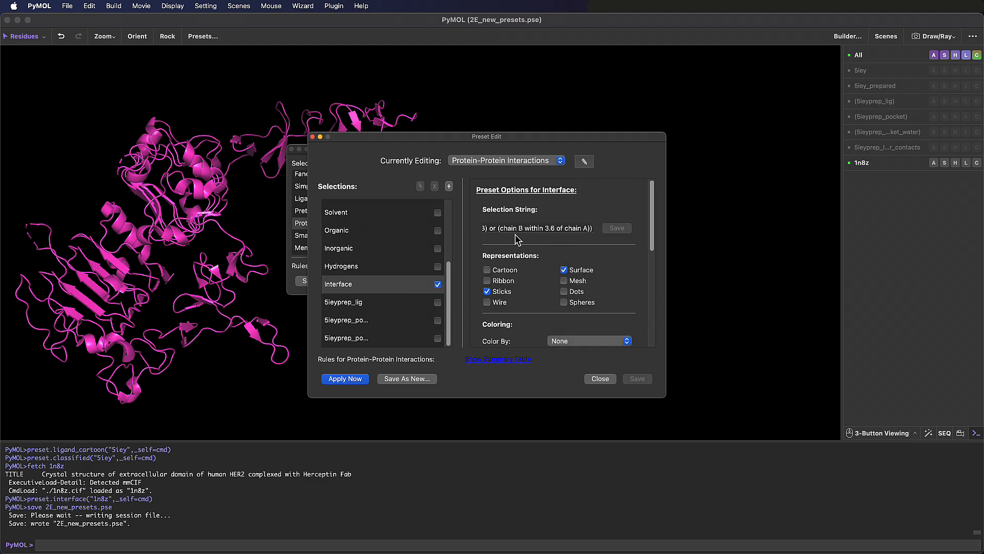
{"action": "left_click_drag", "start_coordinate": [510, 229], "coordinate": [465, 226]}
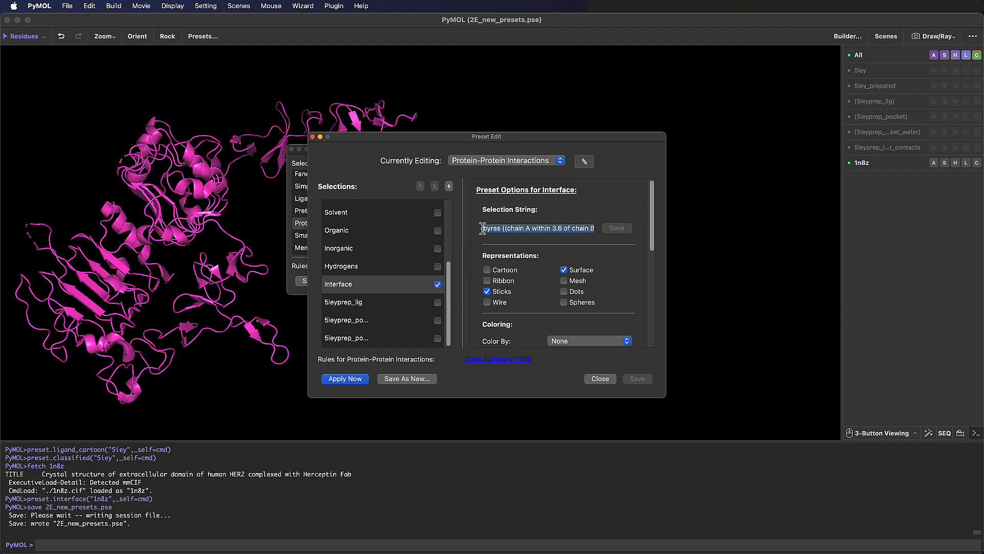
{"action": "left_click", "coordinate": [499, 229]}
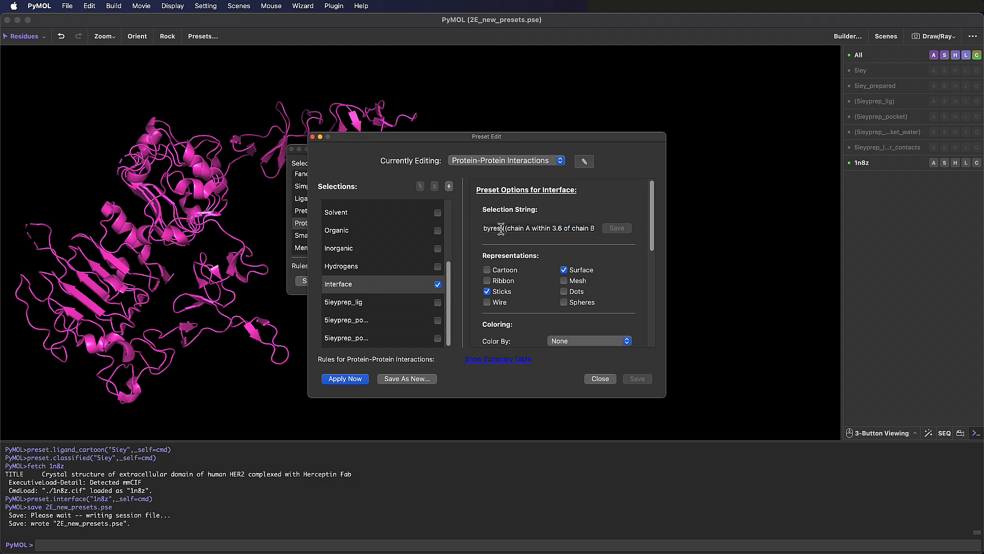
{"action": "left_click_drag", "start_coordinate": [501, 229], "coordinate": [582, 235]}
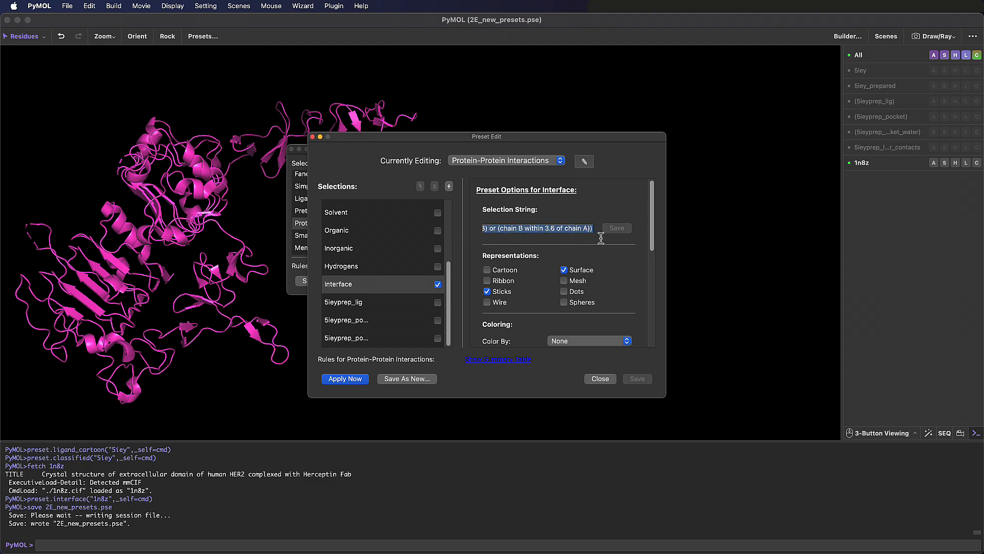
{"action": "left_click", "coordinate": [592, 229]}
{"action": "scroll", "coordinate": [554, 254], "scroll_direction": "down", "scroll_amount": 2}
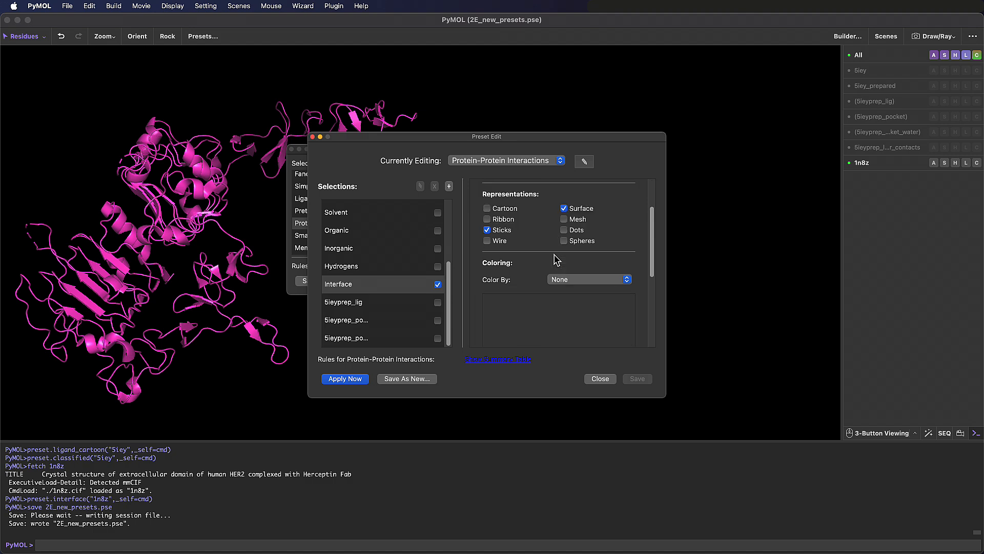
{"action": "scroll", "coordinate": [554, 254], "scroll_direction": "down", "scroll_amount": 5}
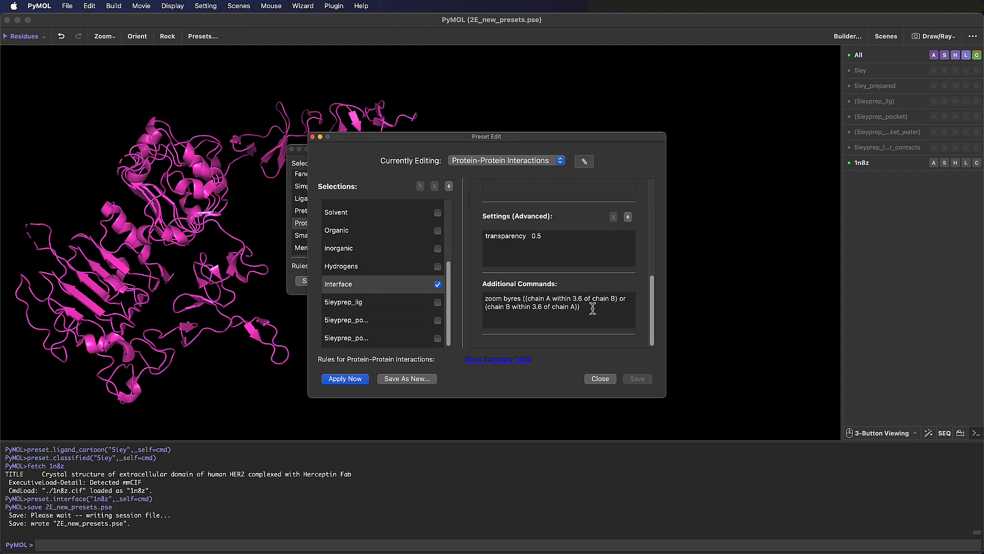
{"action": "scroll", "coordinate": [593, 307], "scroll_direction": "up", "scroll_amount": 7}
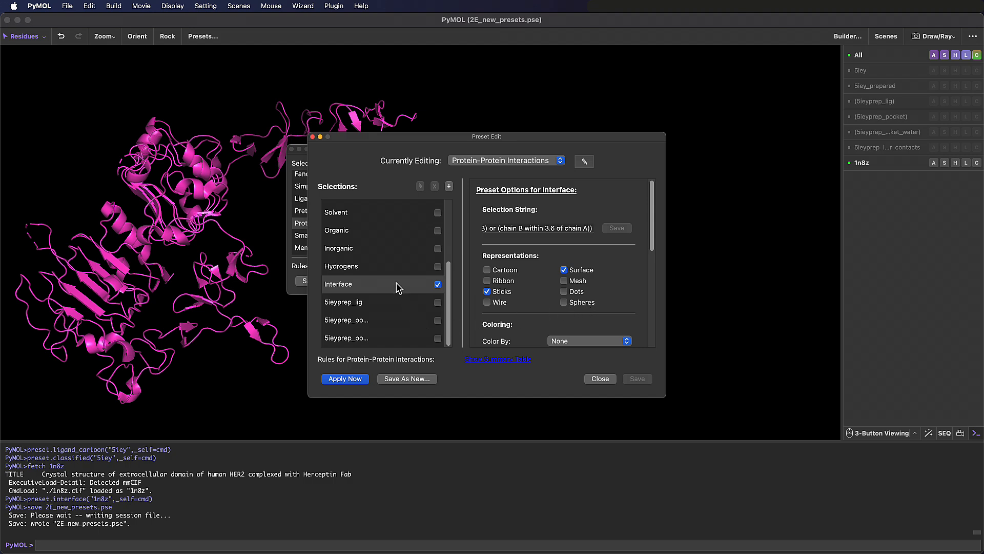
Step: Include the Solvent selection in the Protein-Protein Interactions preset, represented as spheres and colored by Element
{"action": "scroll", "coordinate": [395, 274], "scroll_direction": "up", "scroll_amount": 4}
{"action": "left_click", "coordinate": [377, 313]}
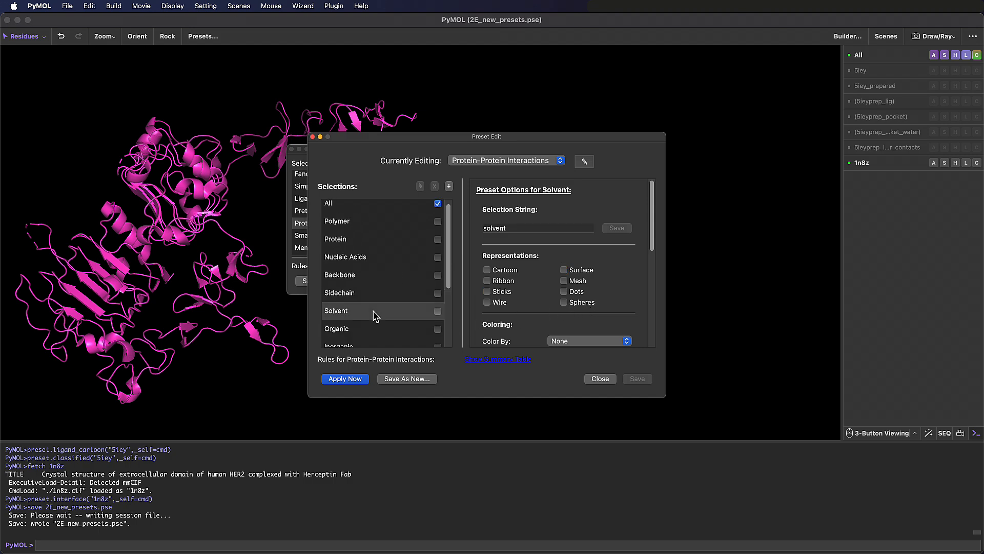
{"action": "left_click", "coordinate": [437, 312]}
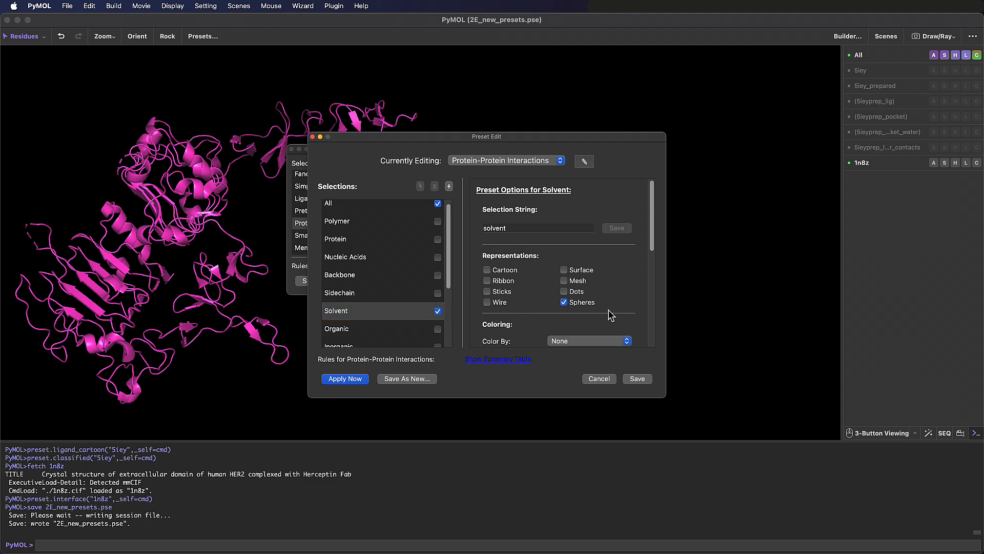
{"action": "scroll", "coordinate": [611, 314], "scroll_direction": "down", "scroll_amount": 3}
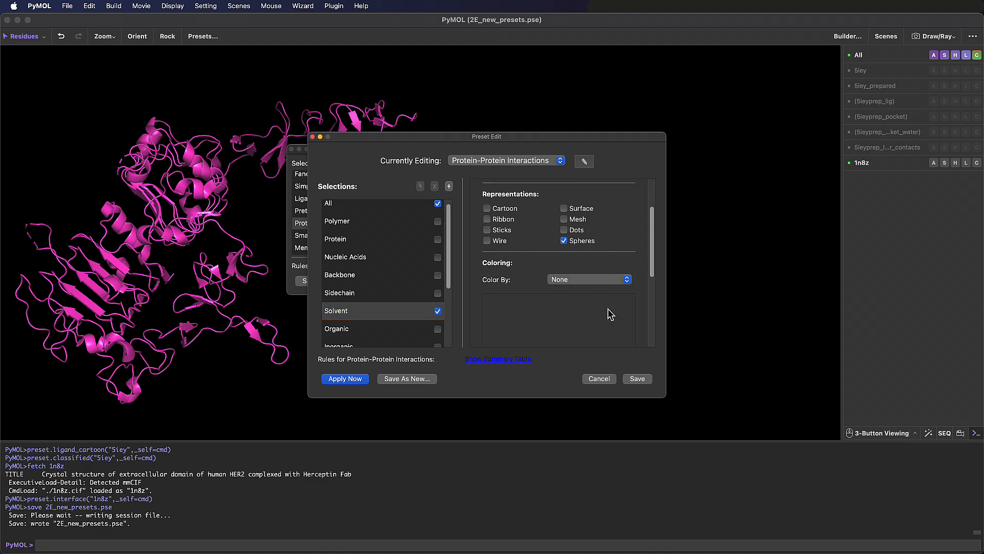
{"action": "left_click", "coordinate": [622, 283]}
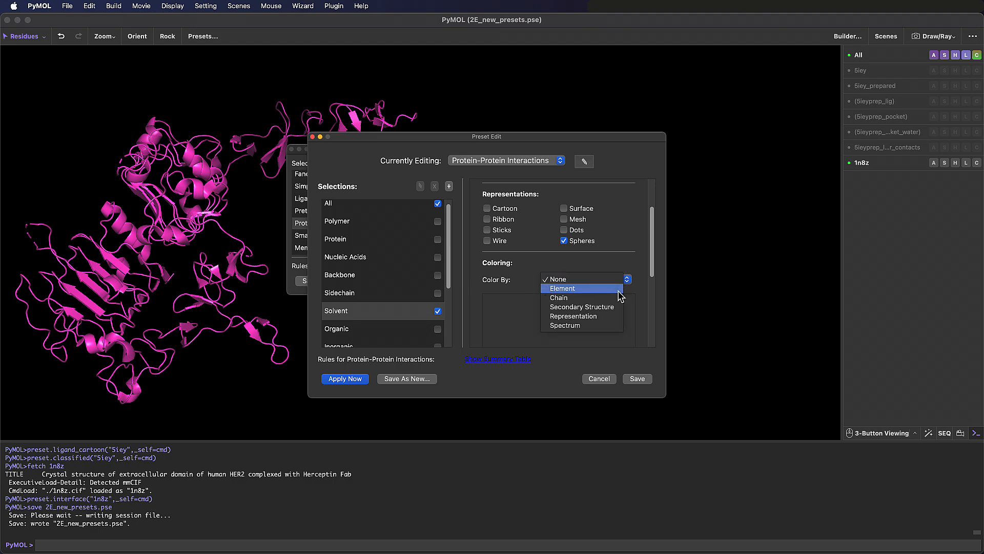
{"action": "left_click", "coordinate": [618, 289]}
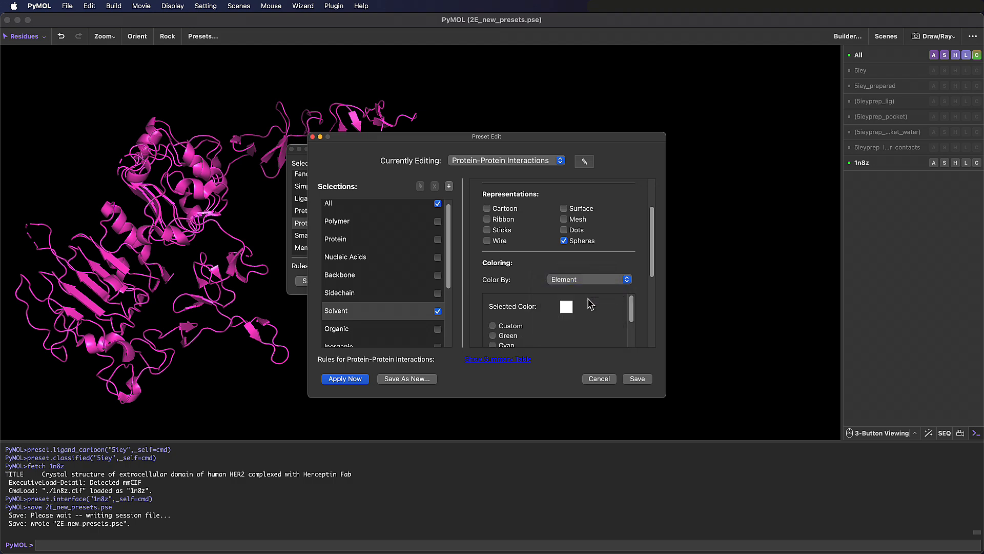
Step: Apply the edited preset to the structure and move both preset windows aside to reveal the model
{"action": "left_click", "coordinate": [361, 381]}
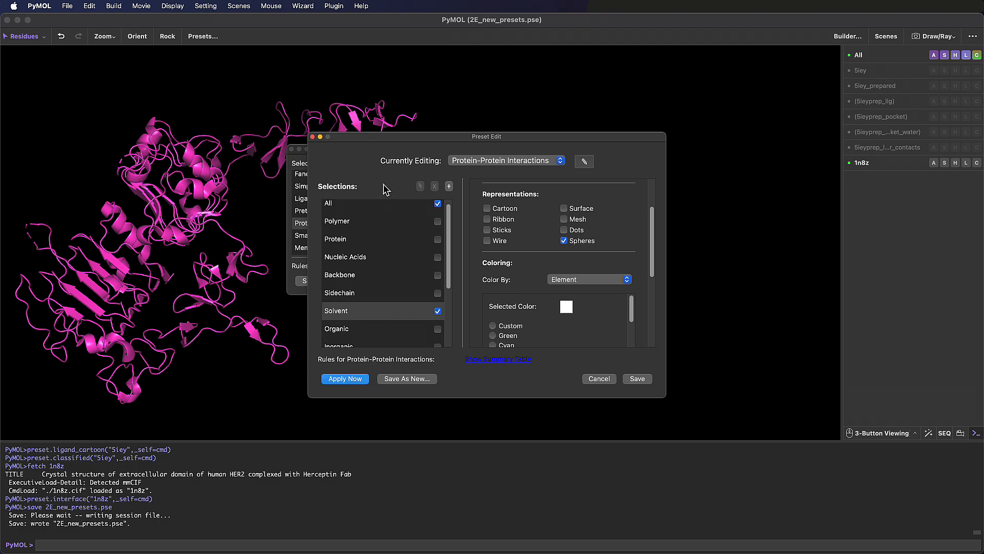
{"action": "mouse_move", "coordinate": [397, 139]}
{"action": "left_mouse_down"}
{"action": "mouse_move", "coordinate": [524, 154]}
{"action": "mouse_move", "coordinate": [603, 138]}
{"action": "left_mouse_up"}
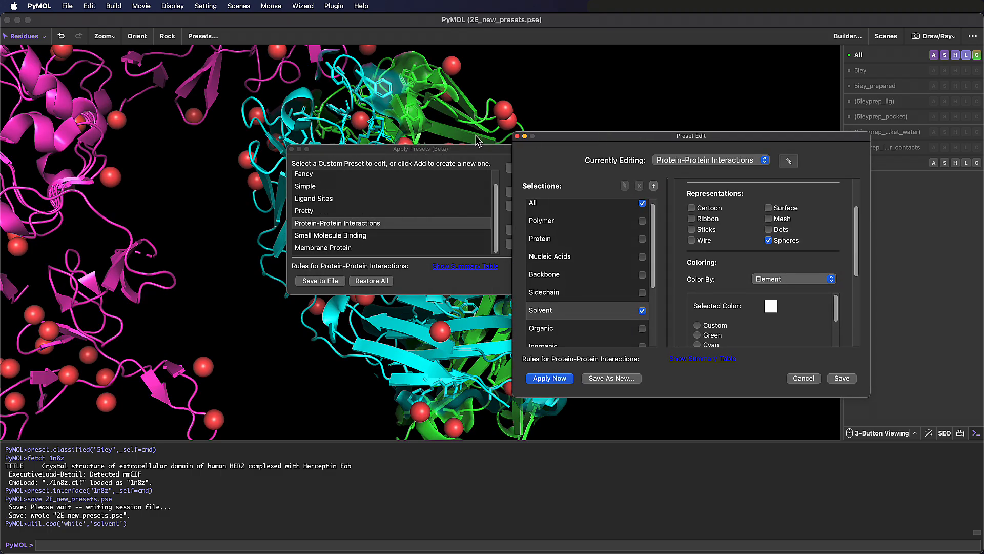
{"action": "left_click_drag", "start_coordinate": [422, 150], "coordinate": [682, 67]}
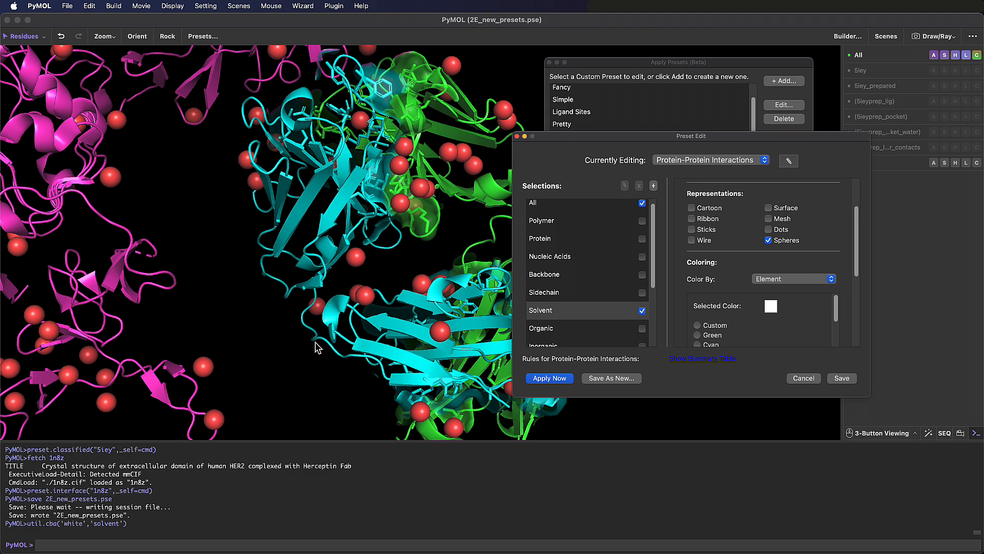
Step: Save the edited preset as a new copy, leave the preset editor and find the copy among the custom presets
{"action": "left_click_drag", "start_coordinate": [638, 134], "coordinate": [518, 118]}
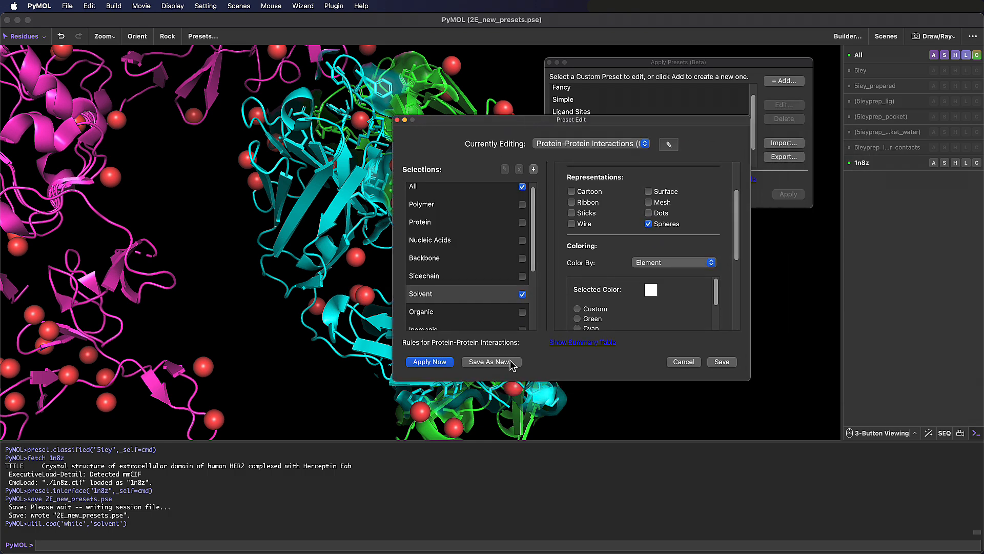
{"action": "left_click", "coordinate": [398, 120]}
{"action": "scroll", "coordinate": [673, 158], "scroll_direction": "down", "scroll_amount": 1}
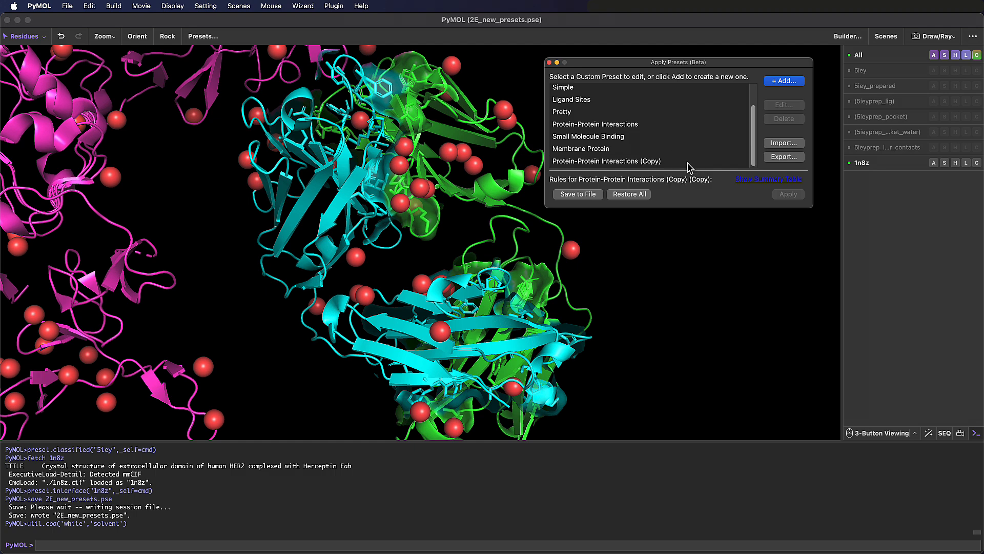
{"action": "left_click_drag", "start_coordinate": [714, 62], "coordinate": [679, 86]}
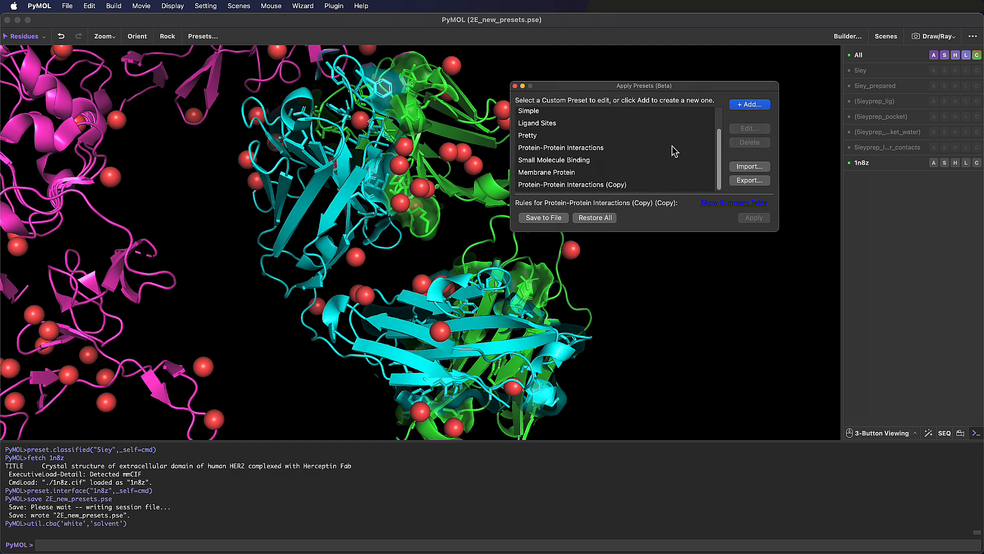
Step: Rename the copied preset "Protein-Protein Interactions with Solvent" and close the preset window
{"action": "left_click", "coordinate": [683, 184]}
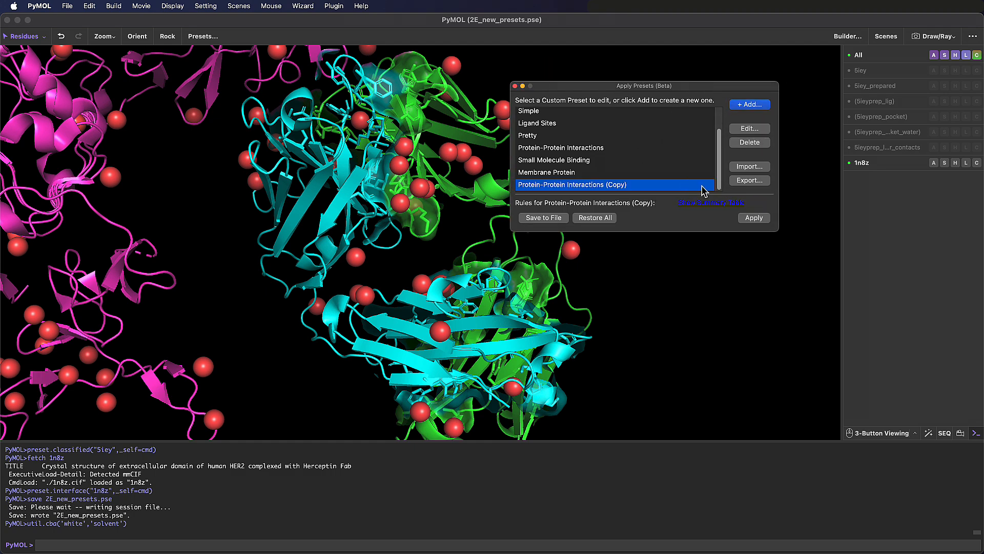
{"action": "right_click", "coordinate": [648, 186]}
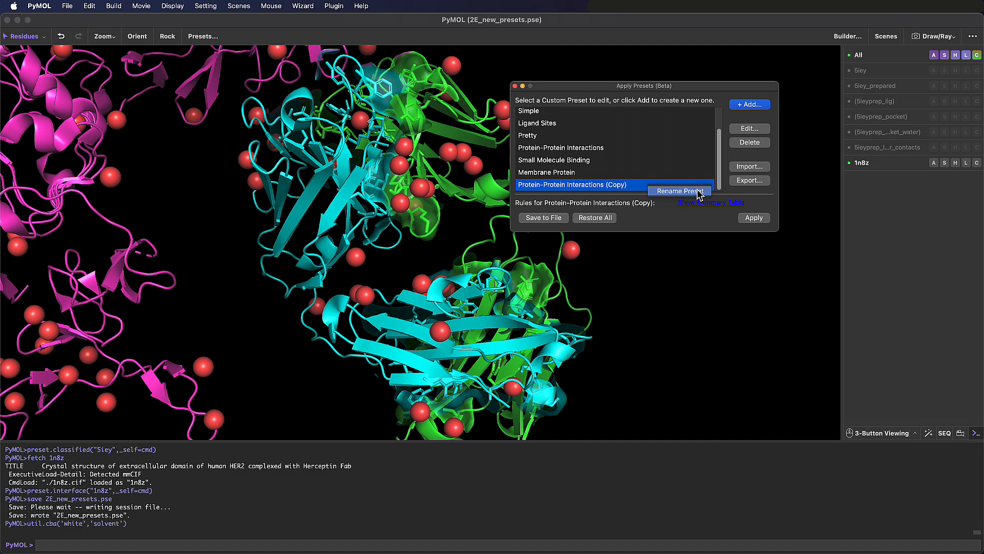
{"action": "left_click", "coordinate": [680, 190]}
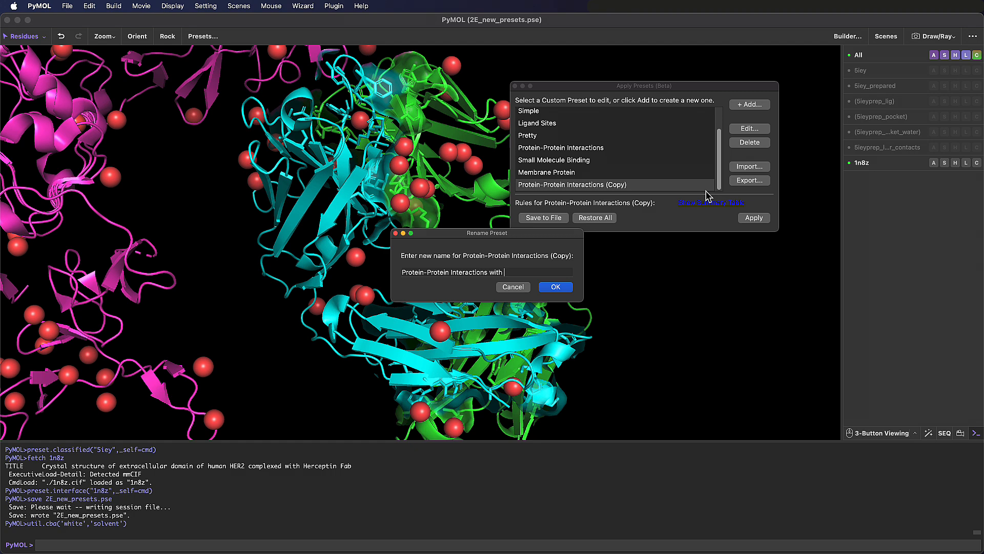
{"action": "left_click", "coordinate": [559, 290]}
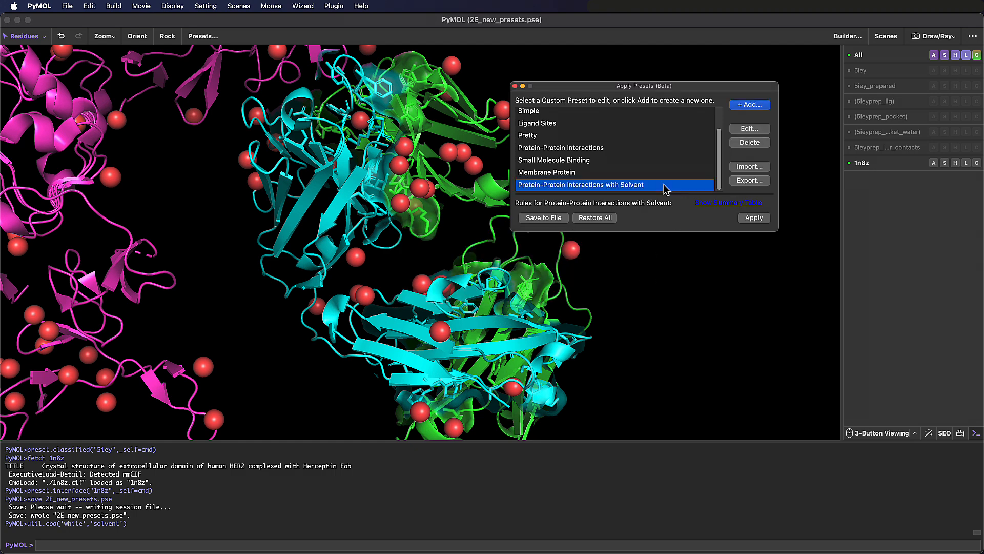
{"action": "left_click", "coordinate": [653, 149]}
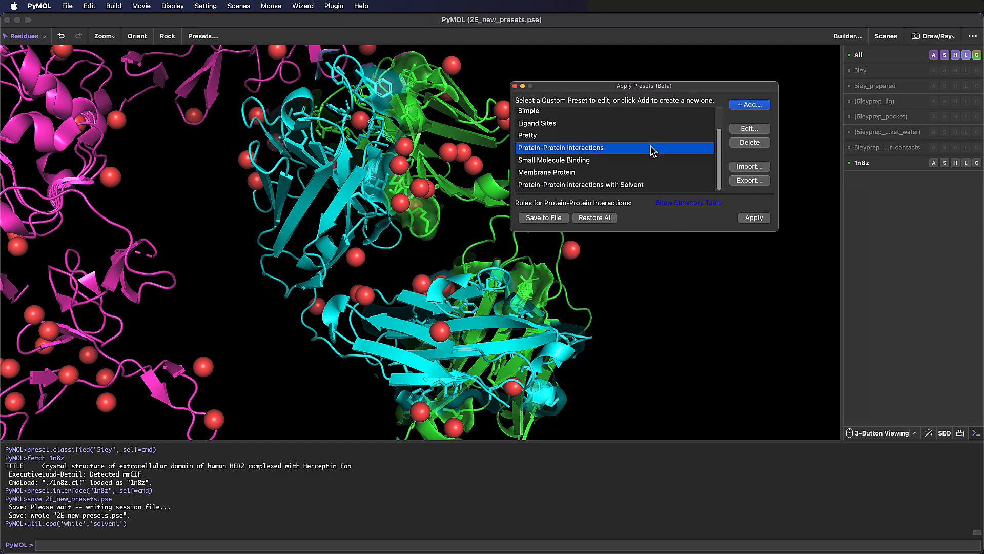
{"action": "left_click", "coordinate": [671, 186]}
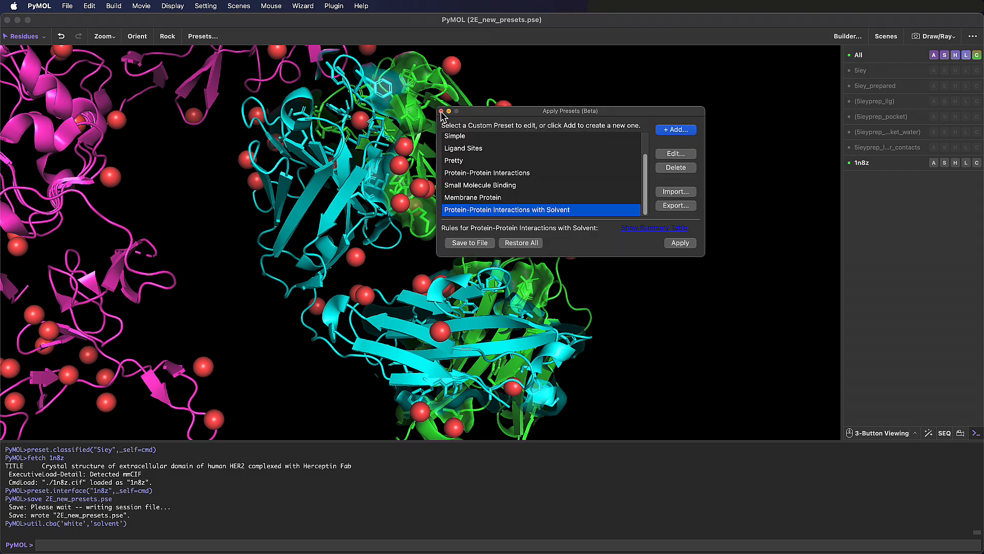
{"action": "left_click", "coordinate": [440, 111]}
Step: Display 5iey and examine its solvent spheres from several angles and distances
{"action": "left_click", "coordinate": [888, 72]}
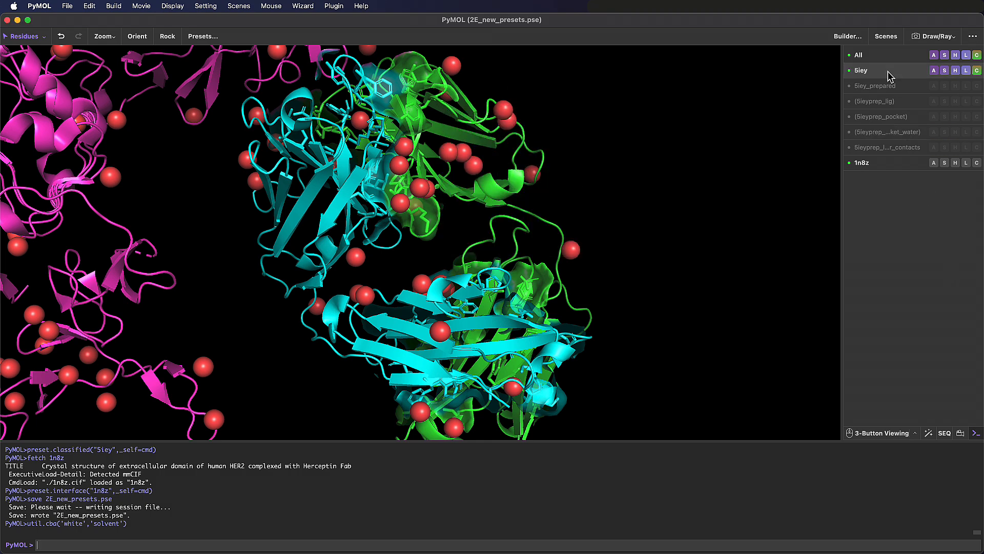
{"action": "left_click", "coordinate": [110, 40]}
{"action": "left_click", "coordinate": [100, 54]}
{"action": "middle_click_drag", "start_coordinate": [495, 307], "coordinate": [439, 276]}
{"action": "right_click_drag", "start_coordinate": [439, 275], "coordinate": [523, 312]}
{"action": "middle_click", "coordinate": [523, 312]}
{"action": "left_click_drag", "start_coordinate": [524, 311], "coordinate": [465, 337]}
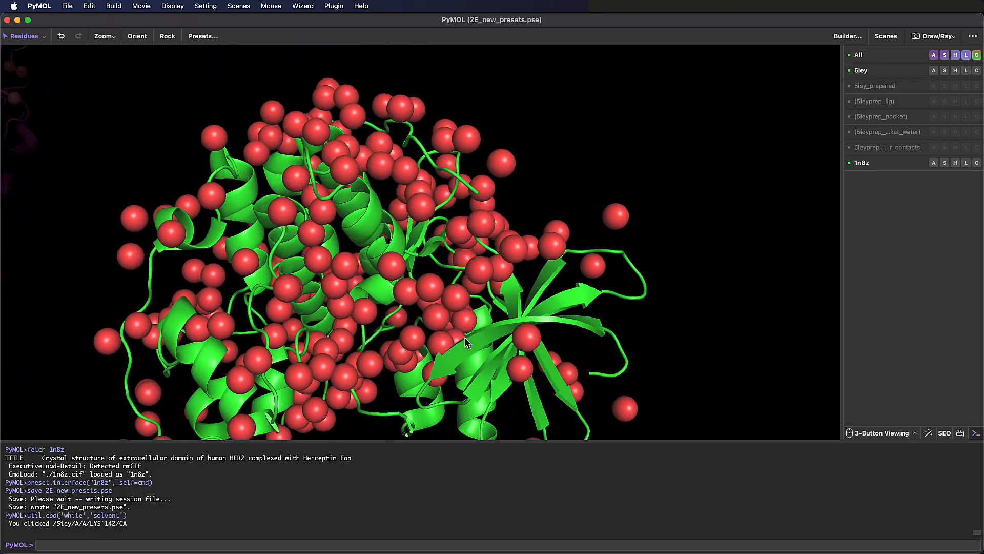
{"action": "right_click_drag", "start_coordinate": [465, 337], "coordinate": [409, 237]}
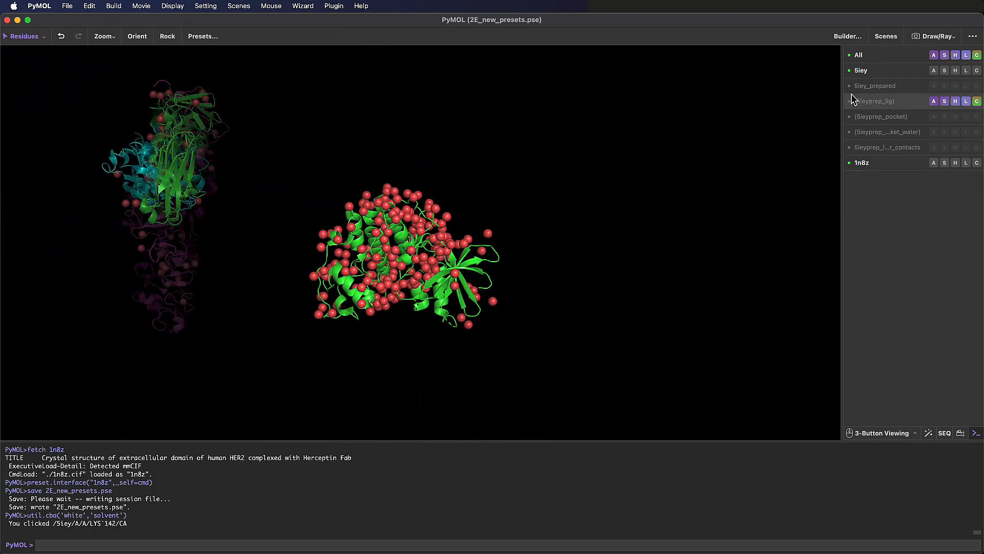
Step: Hide 5iey and fit the view to the displayed 1n8z structure
{"action": "left_click", "coordinate": [871, 71]}
{"action": "left_click", "coordinate": [105, 36]}
{"action": "left_click", "coordinate": [108, 60]}
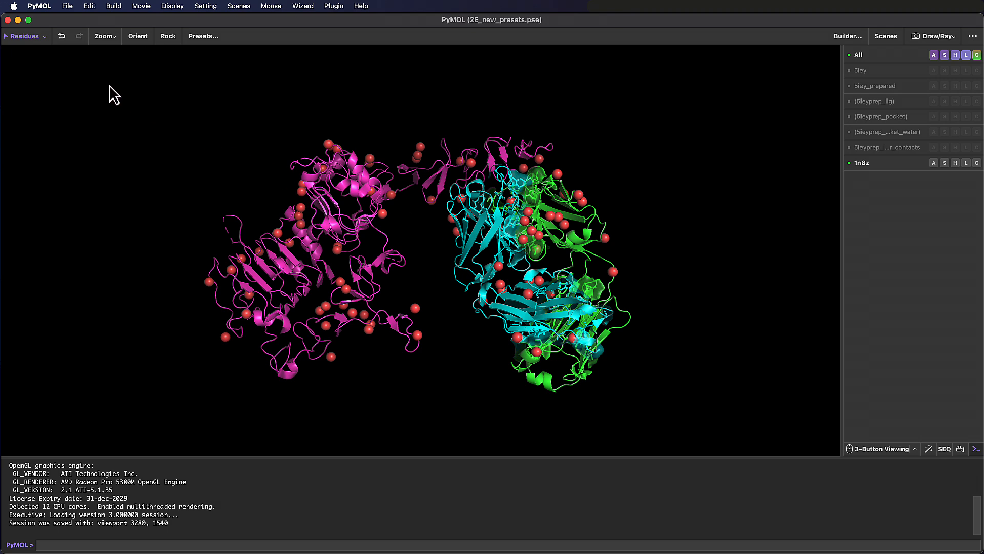
Step: Set the selection mode to Chains and identify chains C, A and B of 1n8z by selecting each, ending with none selected
{"action": "left_click", "coordinate": [28, 37]}
{"action": "left_click", "coordinate": [43, 87]}
{"action": "left_click", "coordinate": [358, 187]}
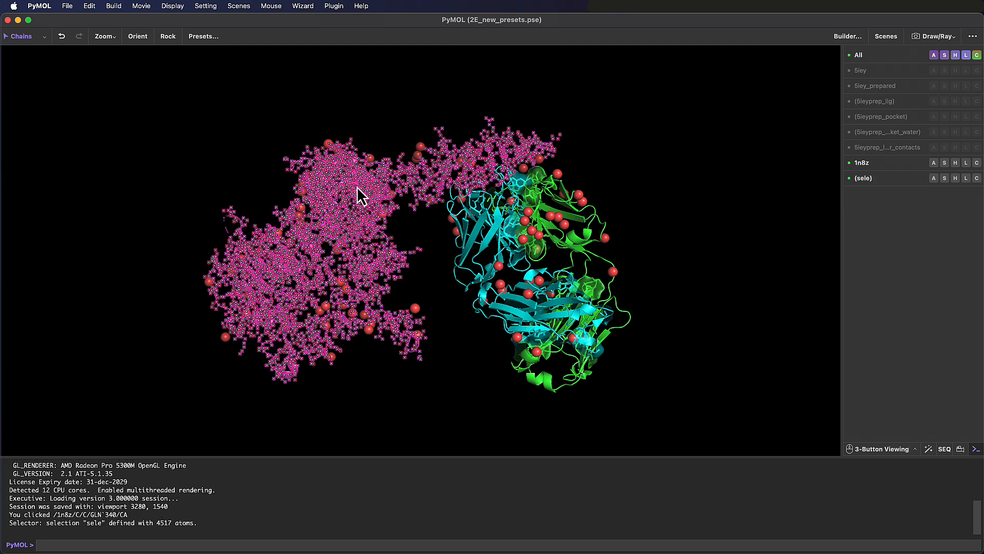
{"action": "left_click", "coordinate": [562, 241]}
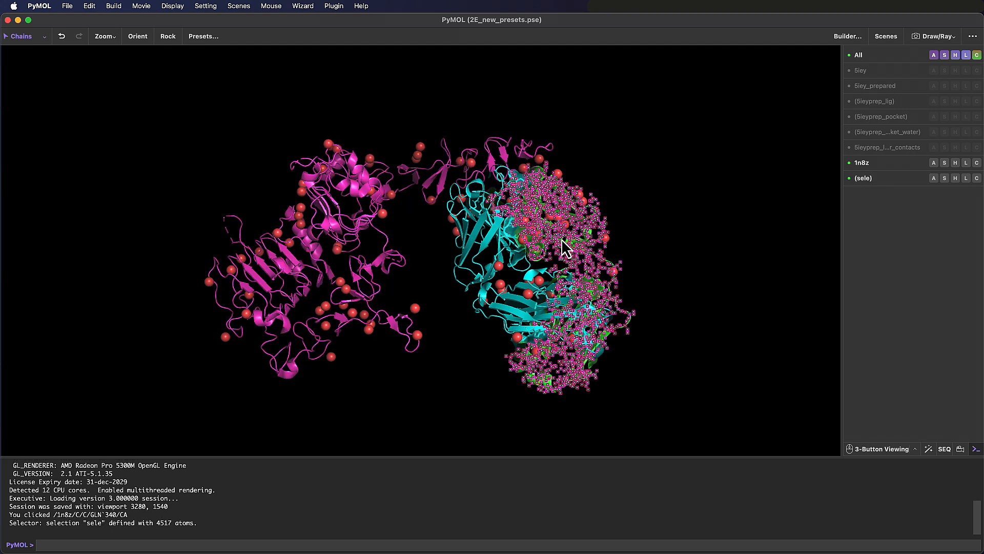
{"action": "left_click", "coordinate": [492, 251]}
{"action": "left_click", "coordinate": [634, 247]}
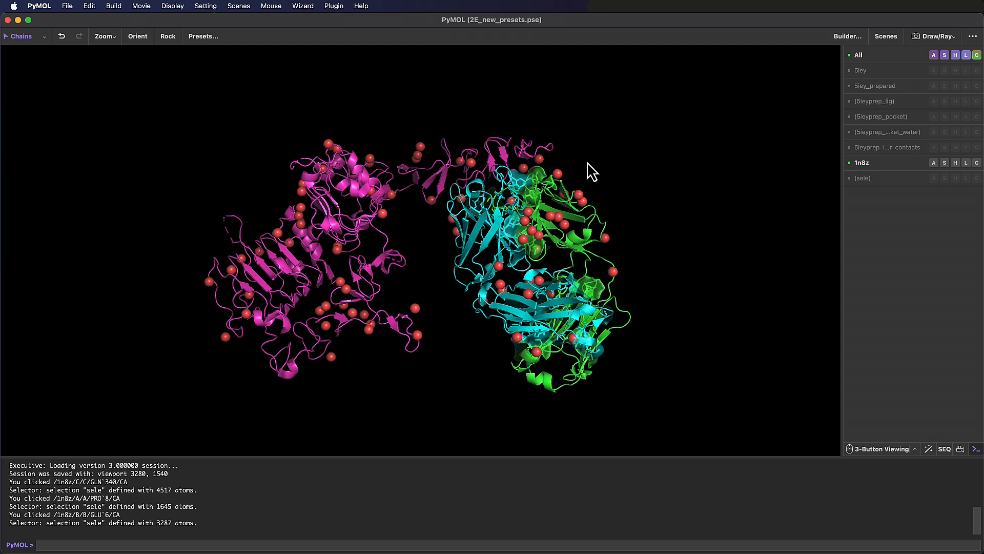
Step: Open the Protein-Protein Interactions preset for editing and examine the Interface selection's full selection string
{"action": "left_click", "coordinate": [213, 38]}
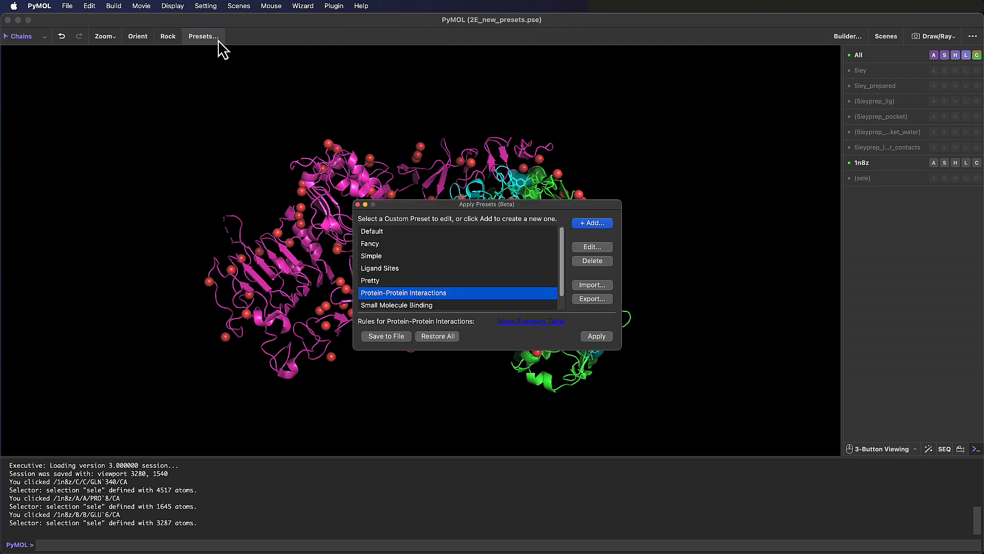
{"action": "left_click", "coordinate": [604, 247]}
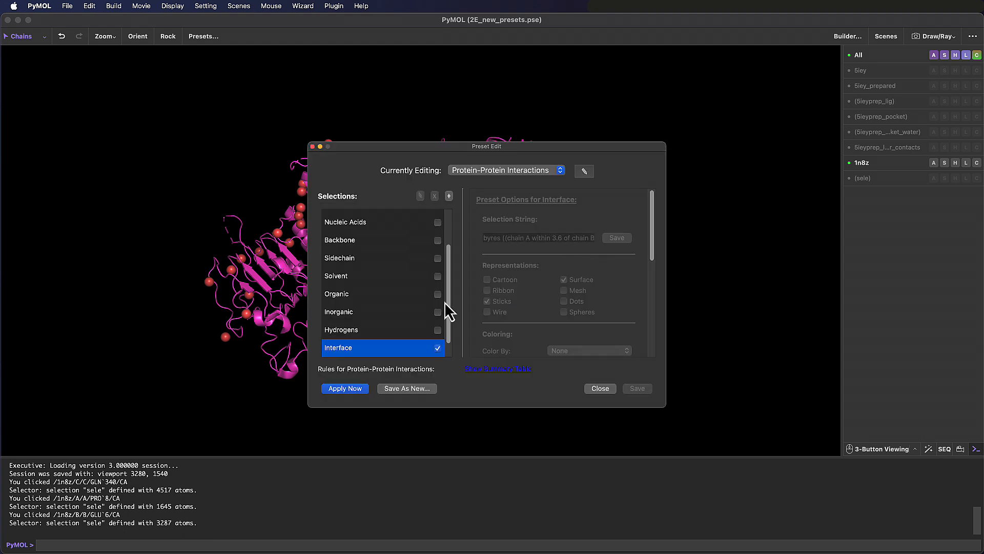
{"action": "scroll", "coordinate": [380, 316], "scroll_direction": "down", "scroll_amount": 1}
{"action": "left_click", "coordinate": [392, 315]}
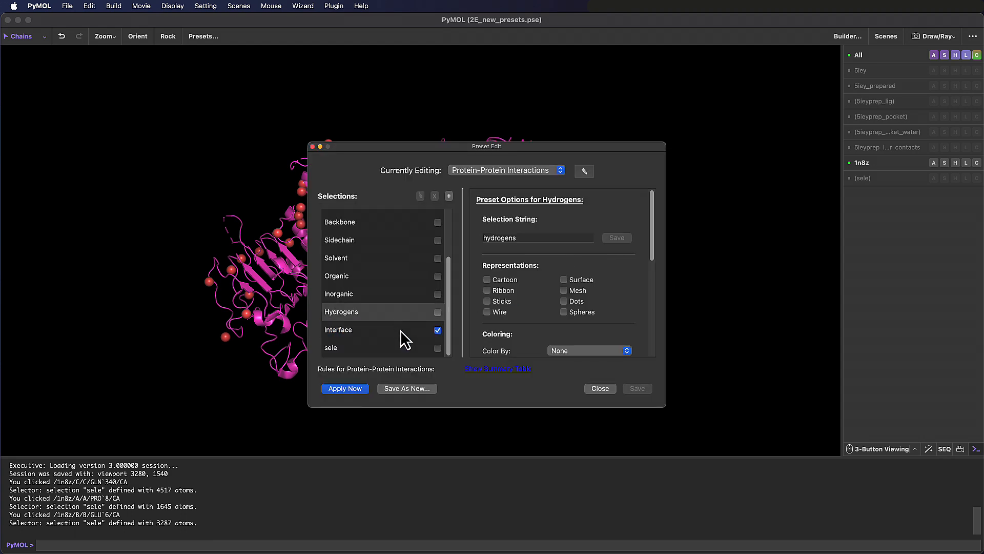
{"action": "left_click", "coordinate": [401, 330]}
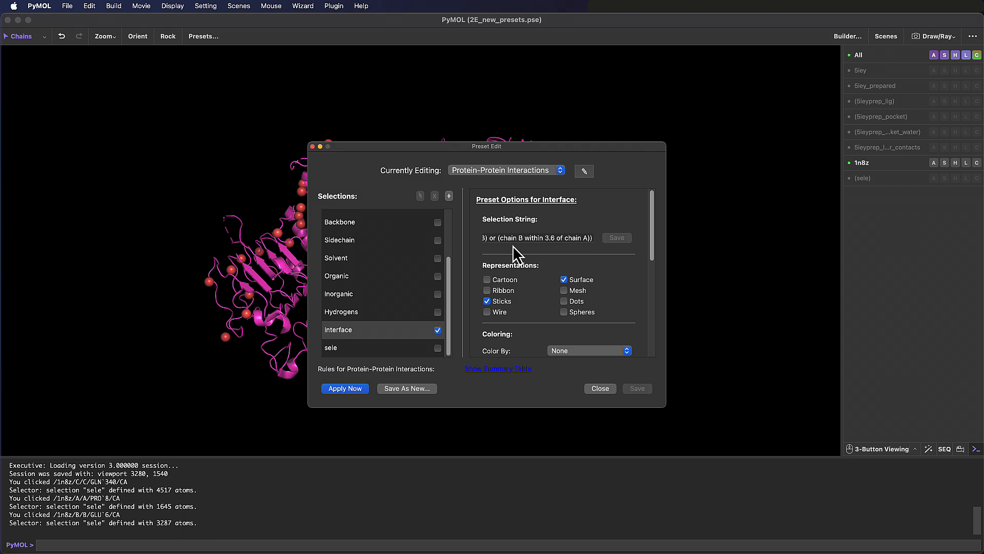
{"action": "left_click_drag", "start_coordinate": [515, 238], "coordinate": [608, 240]}
{"action": "left_click", "coordinate": [491, 237]}
{"action": "left_click", "coordinate": [635, 266]}
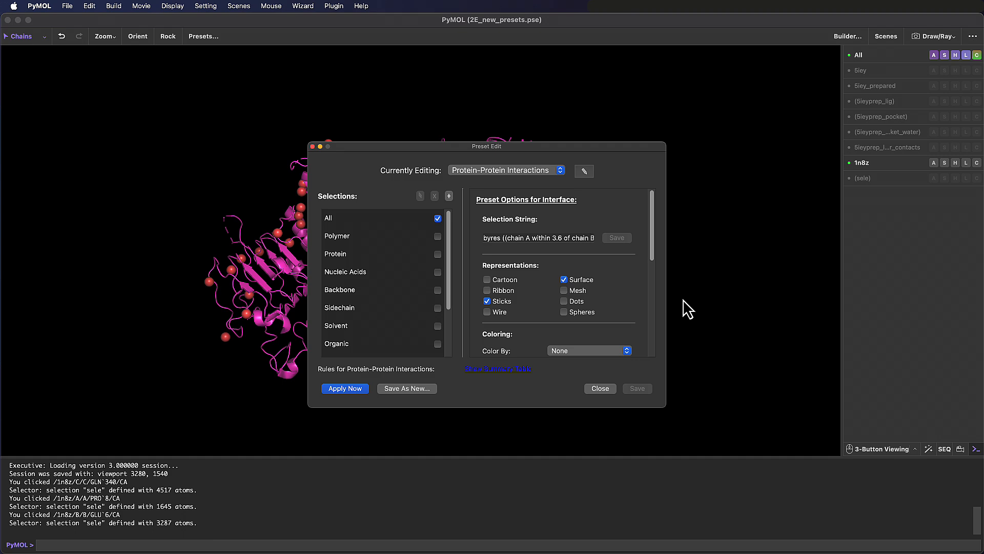
Step: Edit the Interface selection string so that chain A and chain B are each matched within 3.6 of chain C
{"action": "key", "text": "BackSpace"}
{"action": "key", "text": "BackSpace"}
{"action": "type", "text": "C) ("}
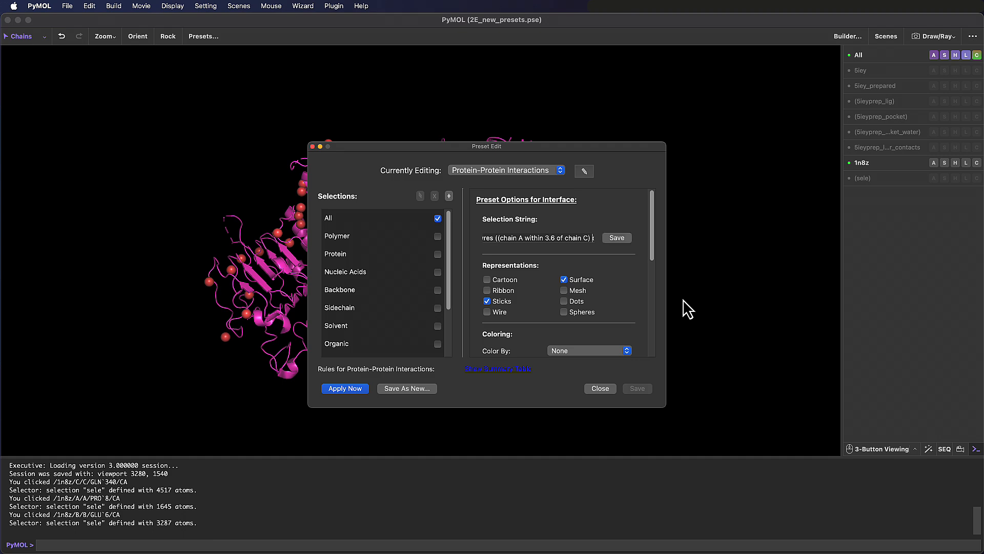
{"action": "key", "text": "BackSpace"}
{"action": "type", "text": "or (chain B within 3.6 of chain A))"}
{"action": "key", "text": "BackSpace"}
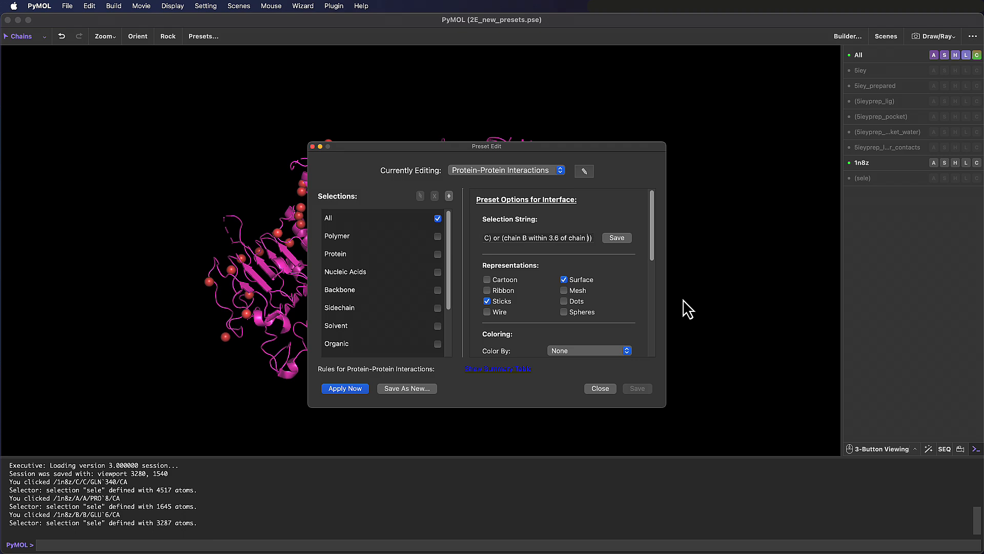
{"action": "type", "text": "C"}
Step: Extend the Interface selection string with "or (chain C within 3.6 of chain A or chain B))"
{"action": "type", "text": " or ("}
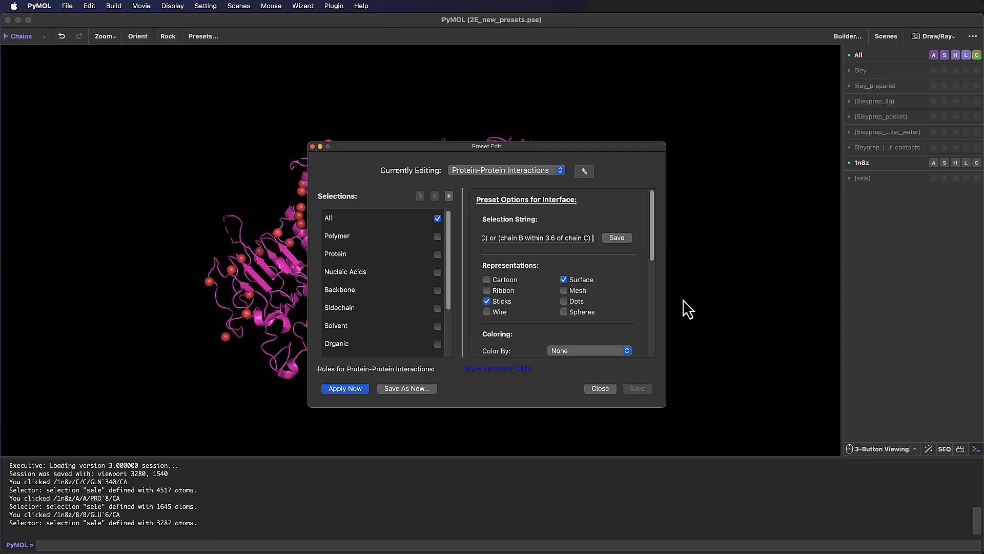
{"action": "type", "text": "chain C"}
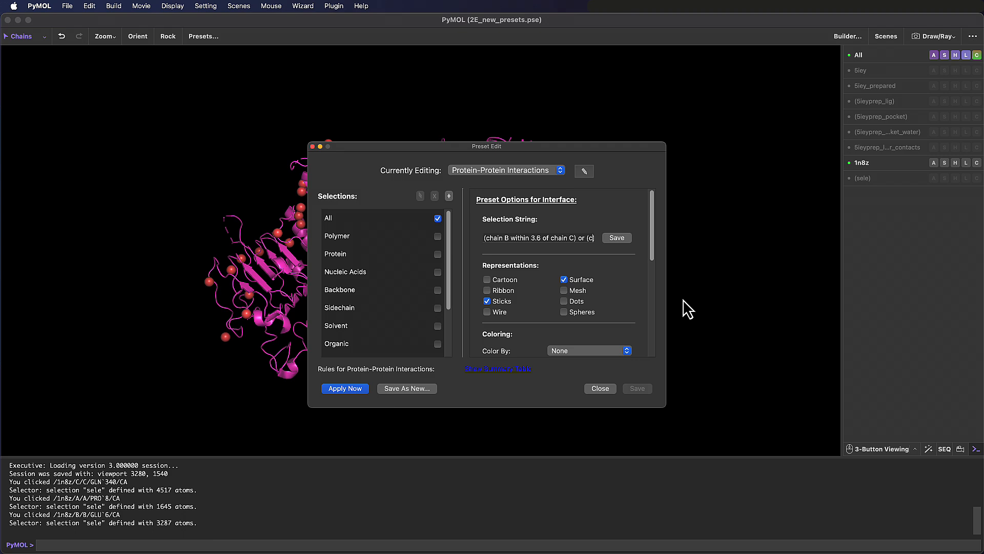
{"action": "type", "text": " within "}
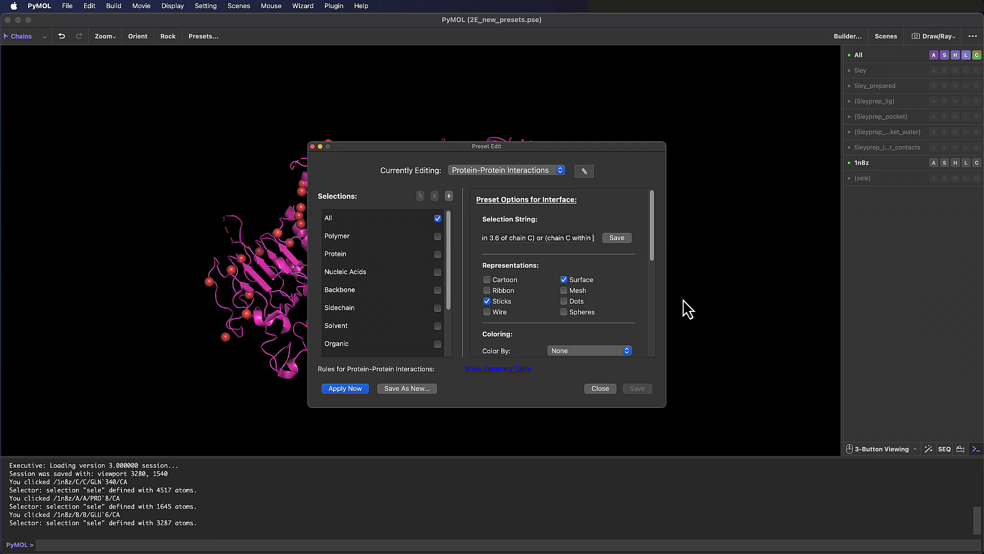
{"action": "type", "text": "3"}
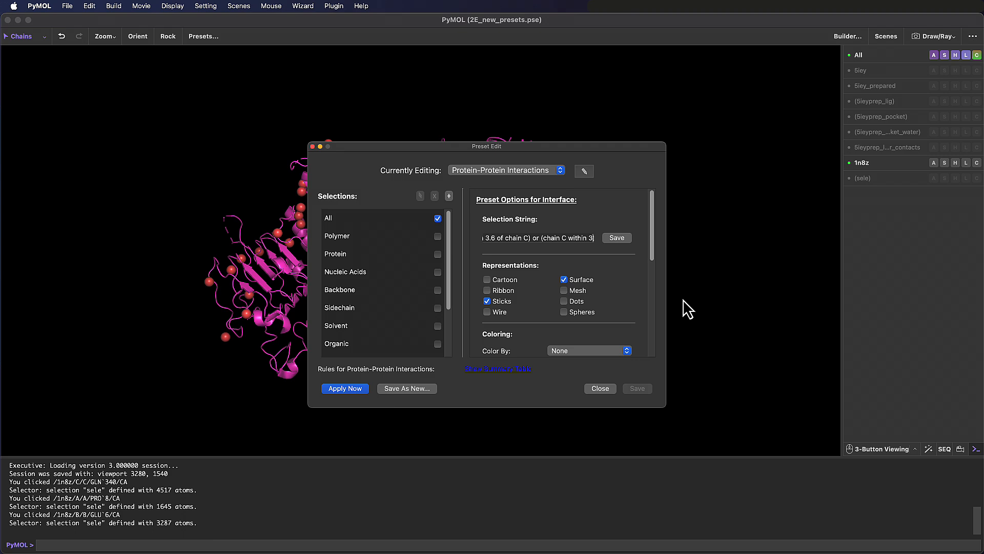
{"action": "type", "text": ".6 of "}
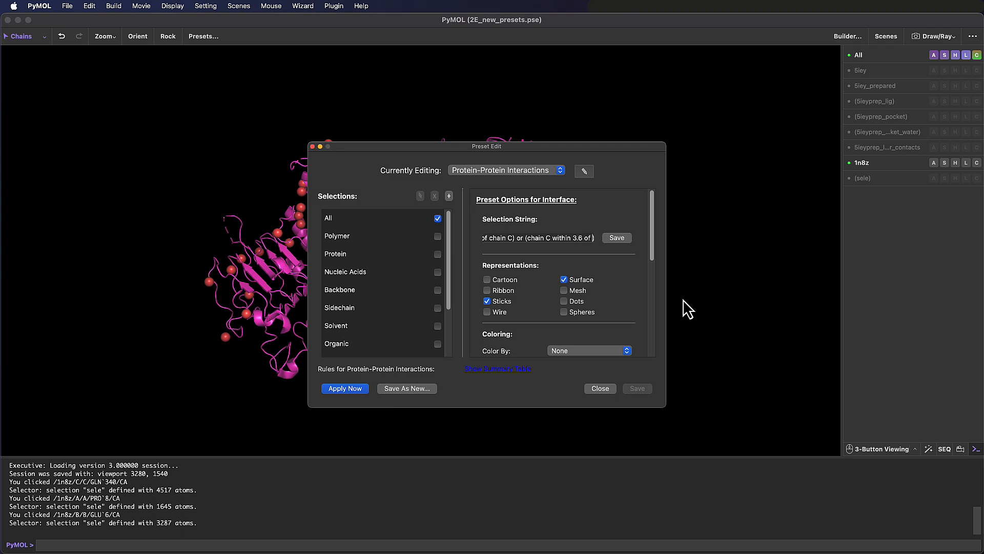
{"action": "type", "text": "chain A or "}
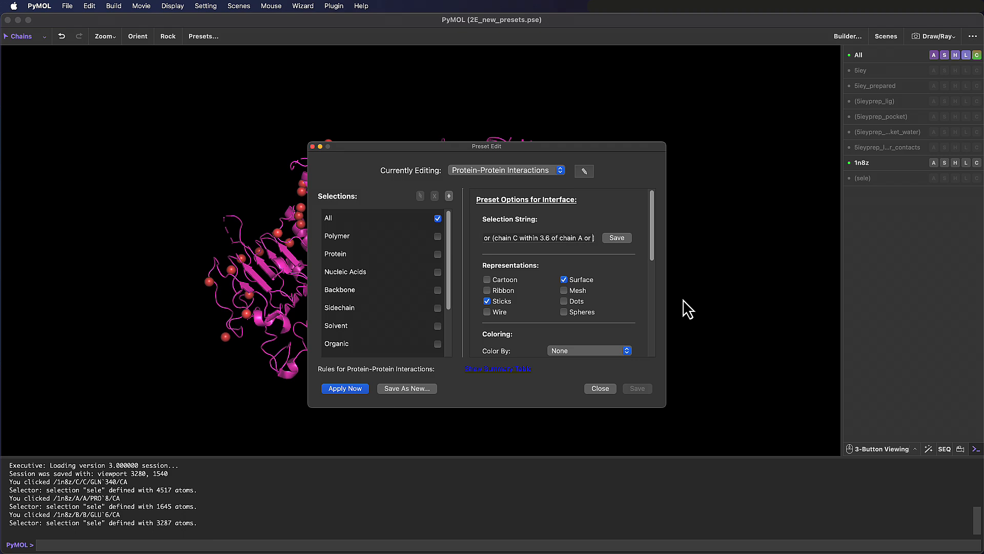
{"action": "type", "text": "chain B)"}
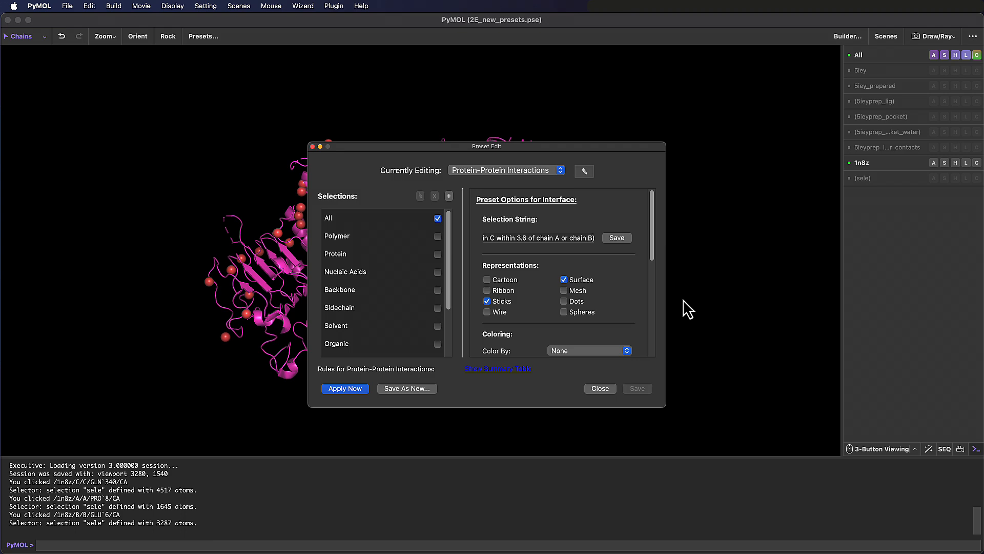
{"action": "type", "text": ")"}
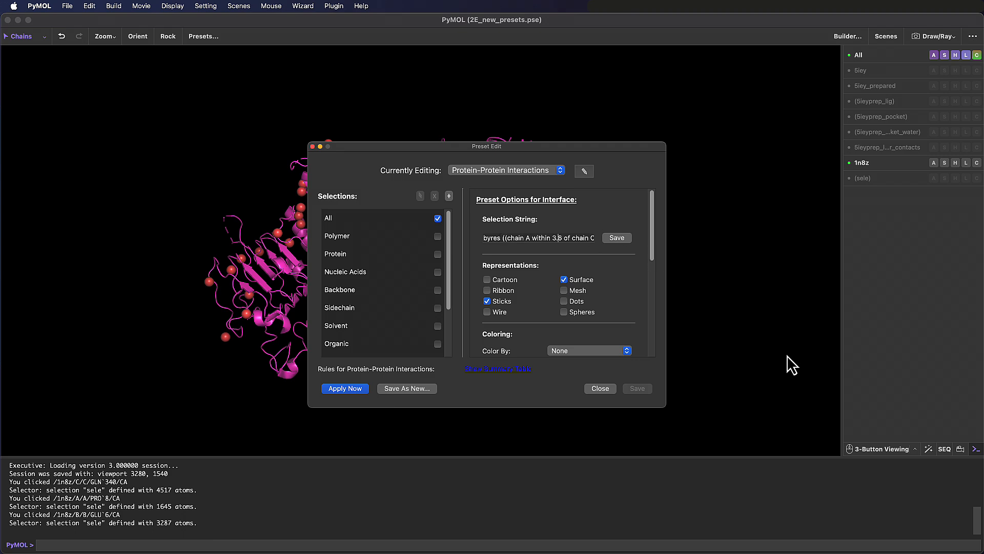
Step: Check and save the full Interface selection string, and apply the Protein-Protein Interactions preset to 1n8z
{"action": "key", "text": "Right"}
{"action": "key", "text": "Right"}
{"action": "key", "text": "Right"}
{"action": "key", "text": "Right"}
{"action": "key", "text": "Right"}
{"action": "key", "text": "Right"}
{"action": "key", "text": "Right"}
{"action": "key", "text": "Right"}
{"action": "key", "text": "Right"}
{"action": "key", "text": "Right"}
{"action": "key", "text": "Right"}
{"action": "key", "text": "Right"}
{"action": "key", "text": "Right"}
{"action": "key", "text": "Right"}
{"action": "key", "text": "Right"}
{"action": "key", "text": "Right"}
{"action": "key", "text": "Right"}
{"action": "key", "text": "Right"}
{"action": "key", "text": "Right"}
{"action": "key", "text": "Right"}
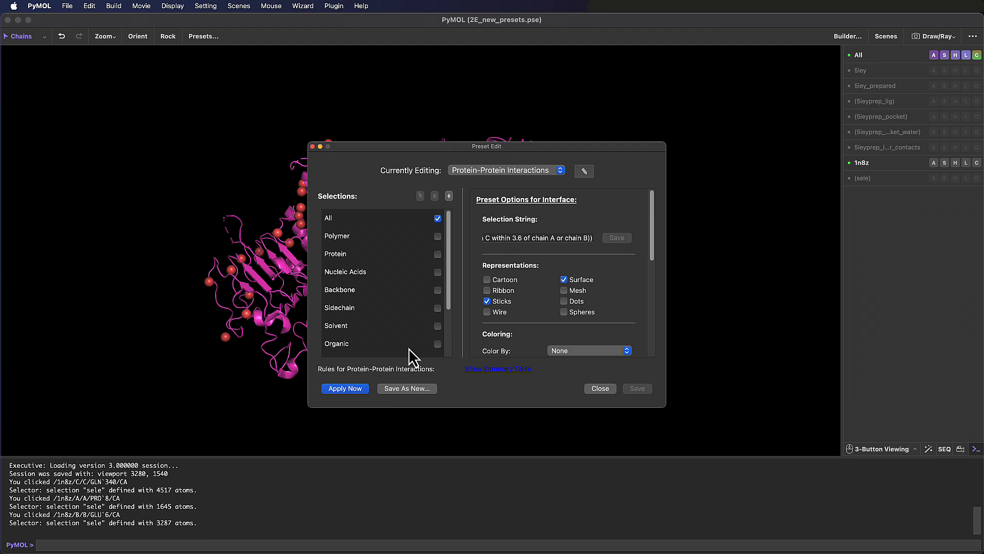
{"action": "left_click", "coordinate": [360, 393]}
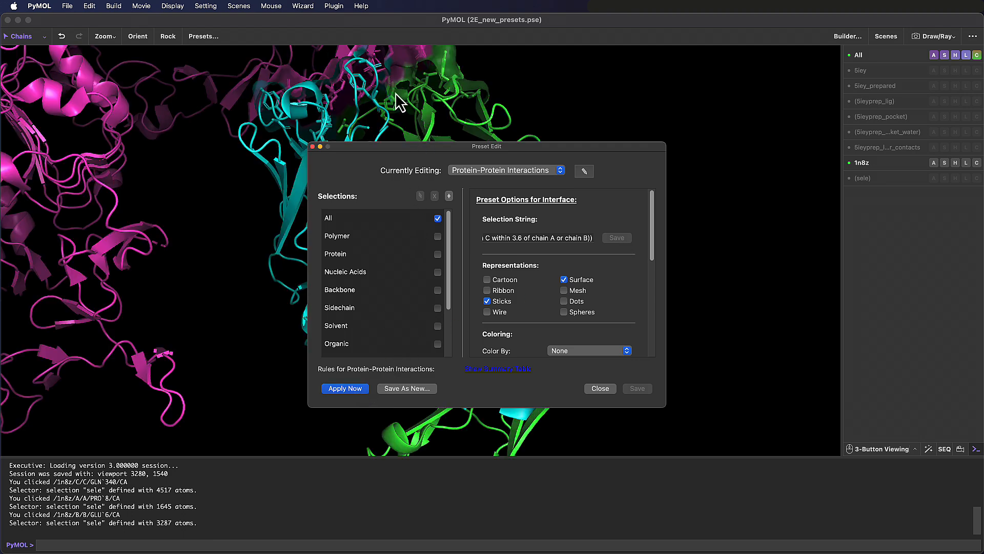
Step: Rename the preset as "Antigen-Antibody 1n8z", close its editor and inspect the antigen-antibody interface
{"action": "left_click", "coordinate": [585, 171]}
{"action": "type", "text": "Antigen-Antibody 1n8z"}
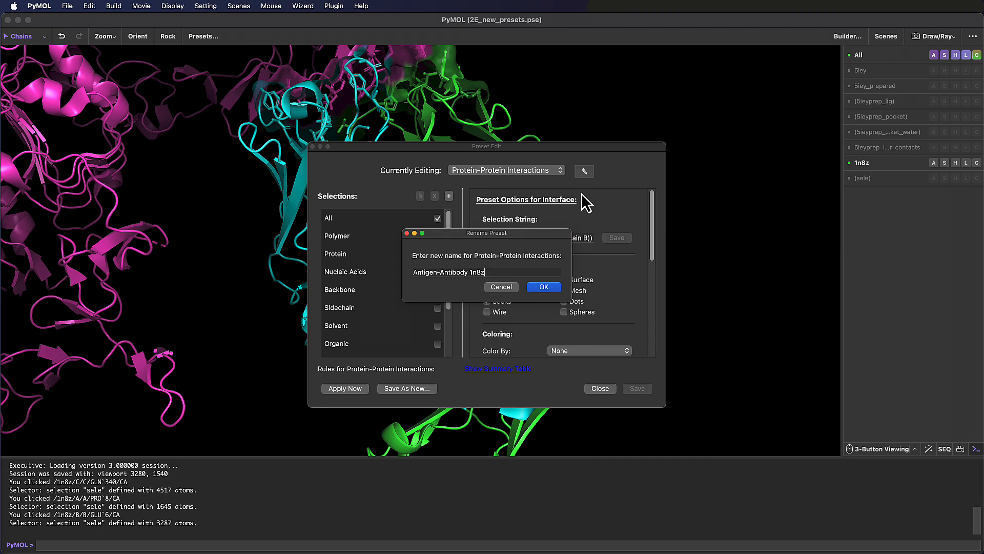
{"action": "left_click", "coordinate": [554, 288]}
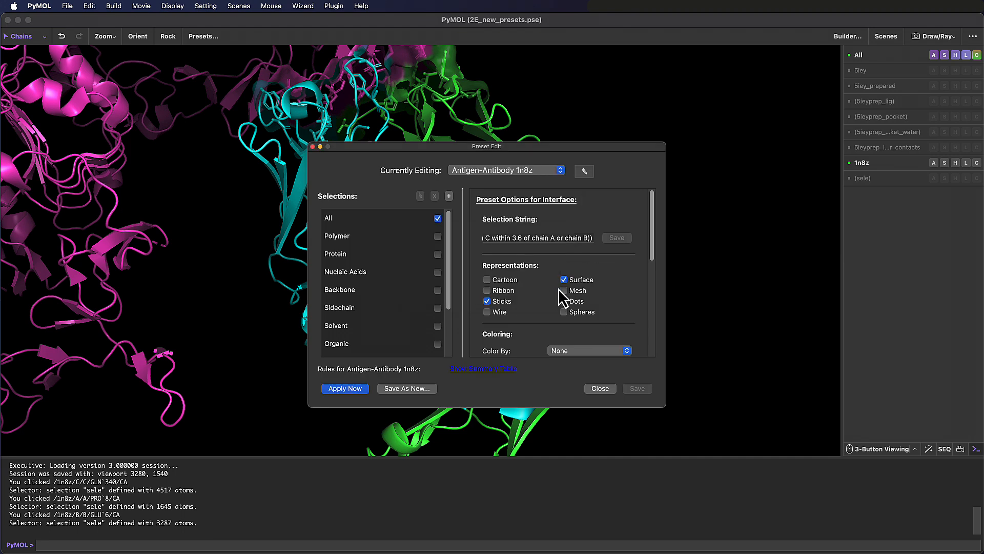
{"action": "left_click", "coordinate": [600, 388]}
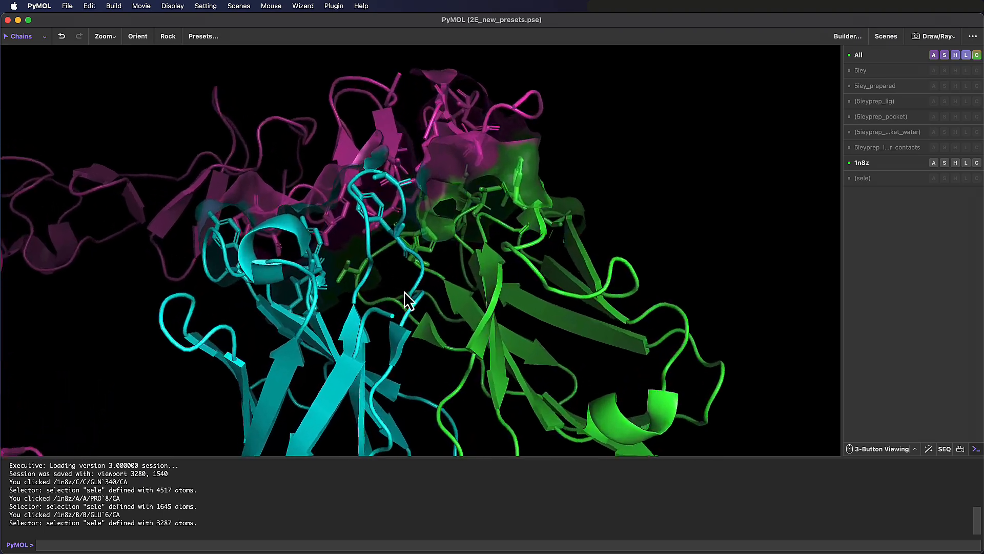
{"action": "left_click_drag", "start_coordinate": [337, 232], "coordinate": [395, 292]}
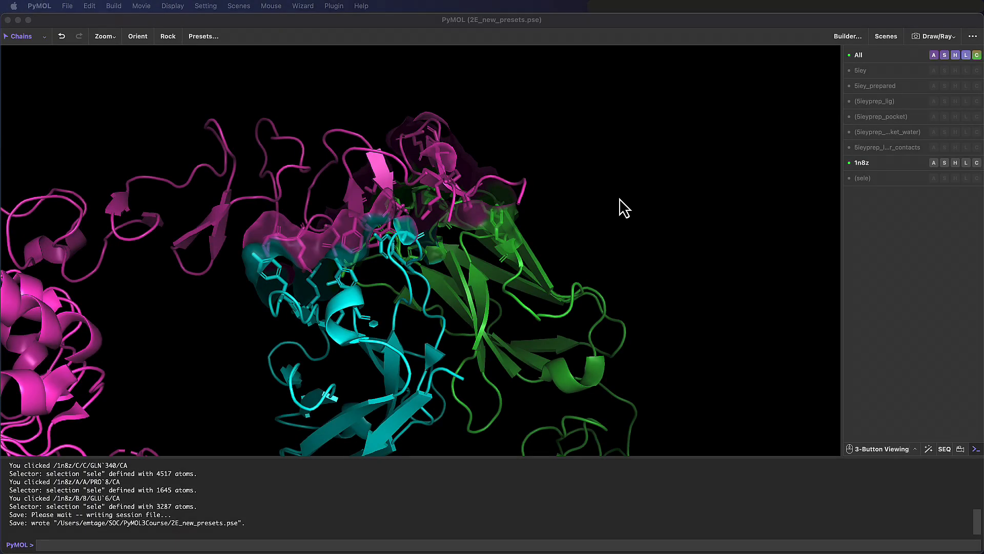
Step: Create a new custom preset named "QuteMol Like"
{"action": "left_click", "coordinate": [212, 36]}
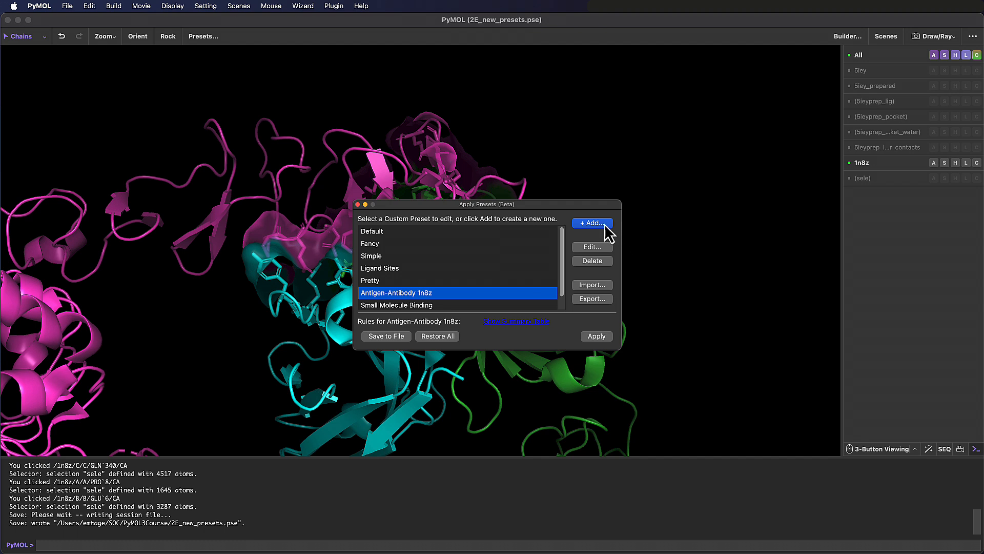
{"action": "left_click", "coordinate": [604, 224]}
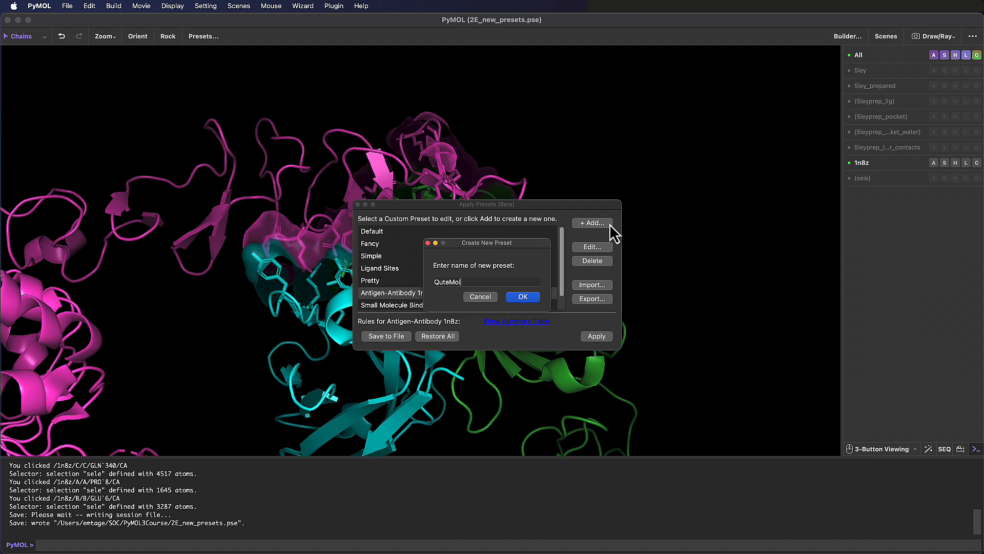
{"action": "type", "text": "QuteMol Like"}
{"action": "left_click", "coordinate": [513, 299]}
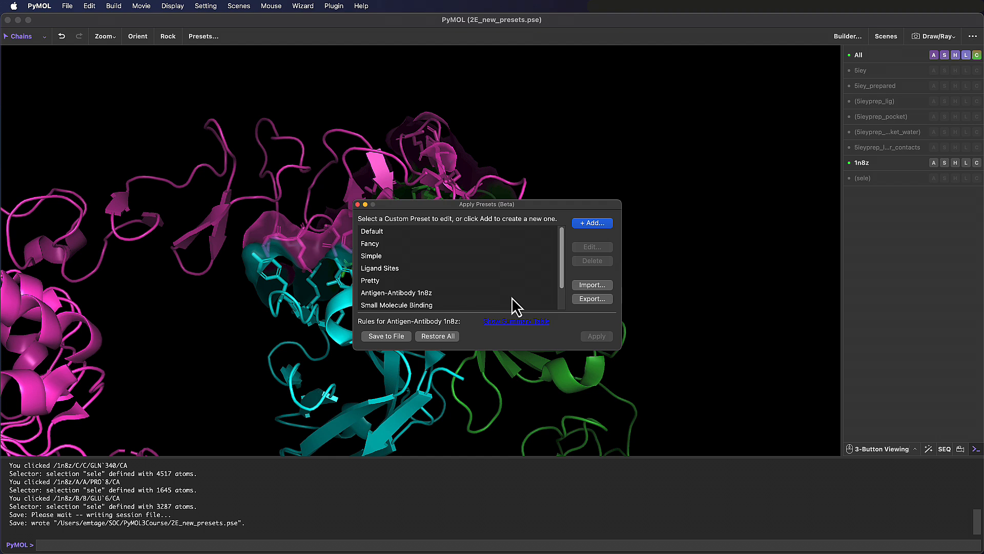
Step: Open the QuteMol Like preset for editing, enable its All selection and place the cursor in the Additional Commands
{"action": "scroll", "coordinate": [512, 297], "scroll_direction": "down", "scroll_amount": 2}
{"action": "left_click", "coordinate": [524, 304]}
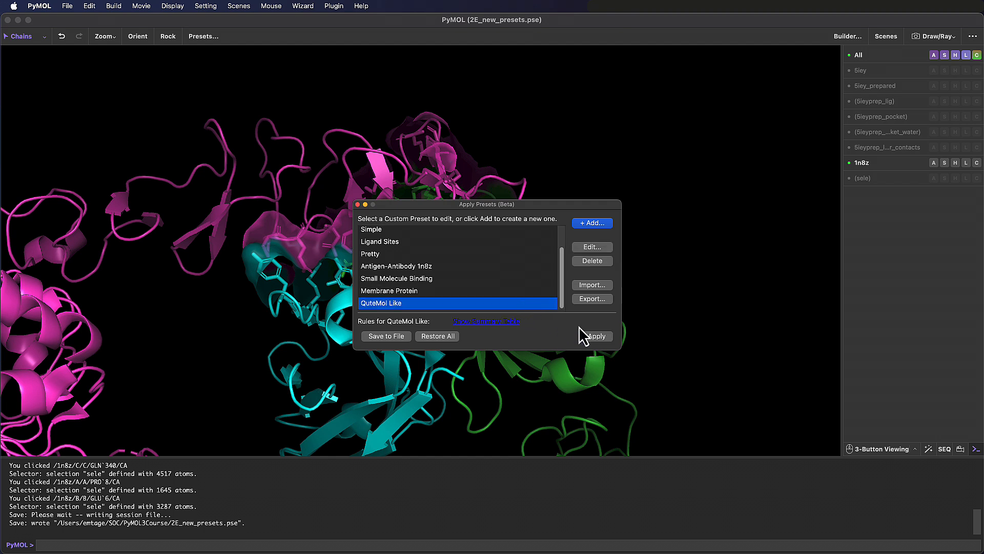
{"action": "left_click", "coordinate": [603, 247]}
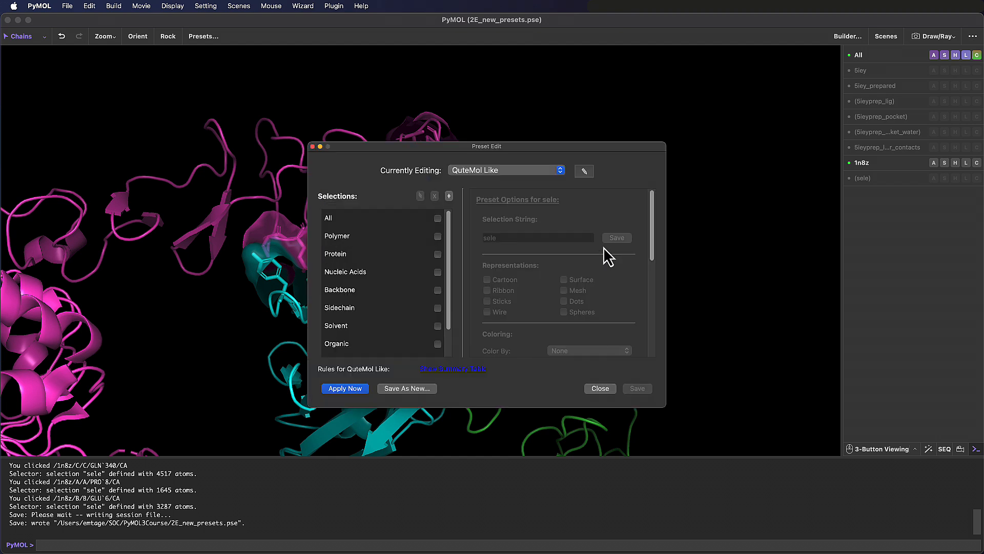
{"action": "left_click_drag", "start_coordinate": [613, 145], "coordinate": [604, 105]}
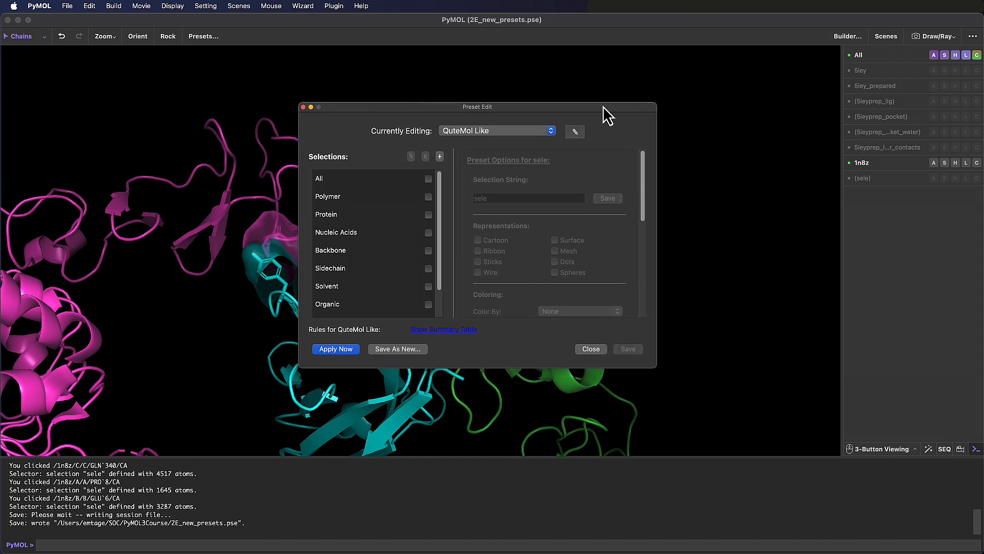
{"action": "left_click", "coordinate": [433, 185]}
{"action": "left_click", "coordinate": [428, 178]}
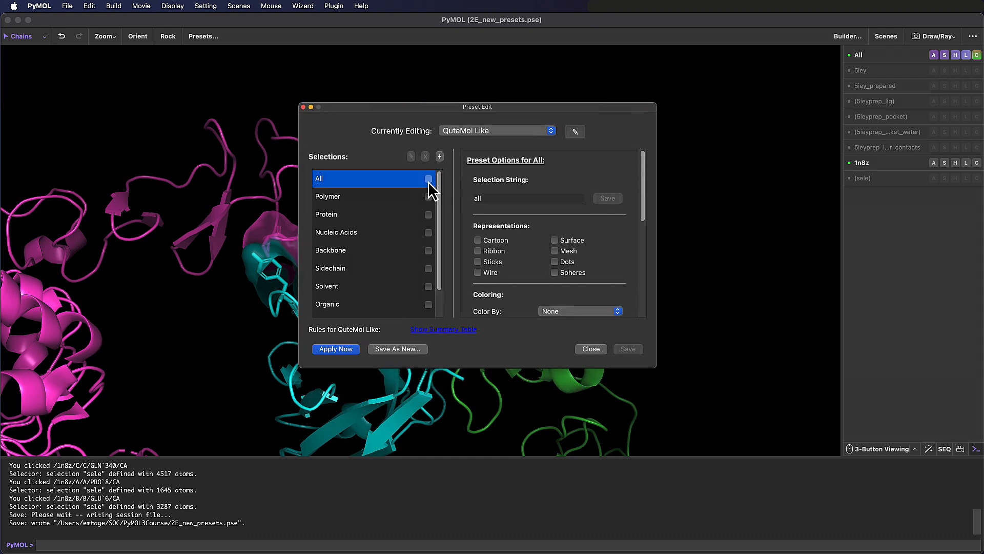
{"action": "scroll", "coordinate": [581, 225], "scroll_direction": "down", "scroll_amount": 3}
{"action": "scroll", "coordinate": [582, 226], "scroll_direction": "down", "scroll_amount": 3}
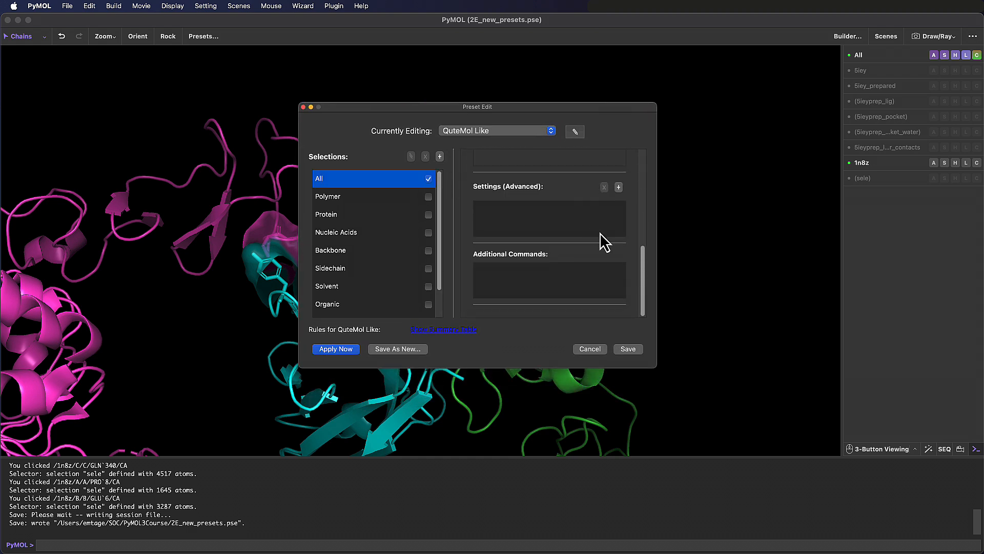
{"action": "left_click", "coordinate": [622, 272]}
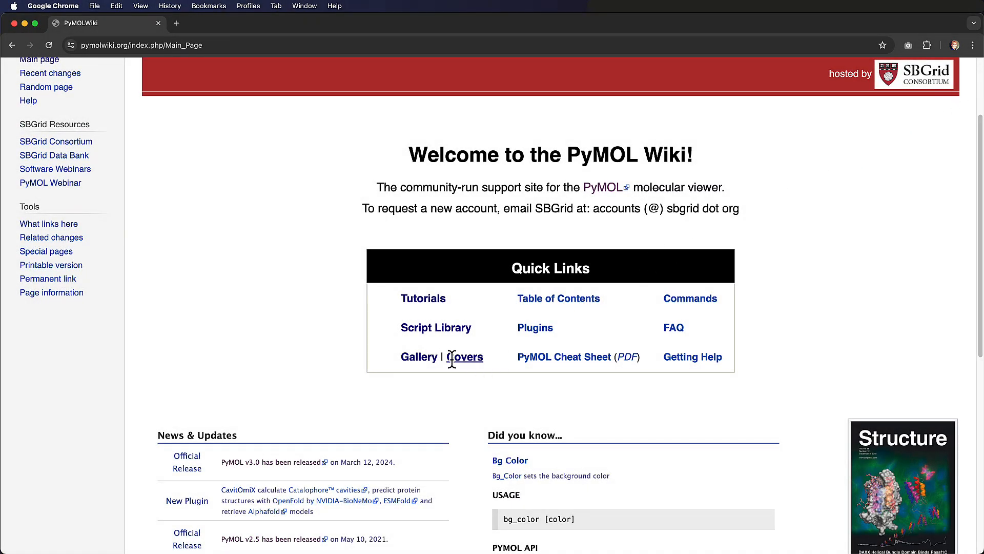
Step: From the PyMOLWiki Gallery in Chrome, copy the QuteMol Like commands from "set_color oxygen" through "unset depth_cue"
{"action": "left_click", "coordinate": [420, 358]}
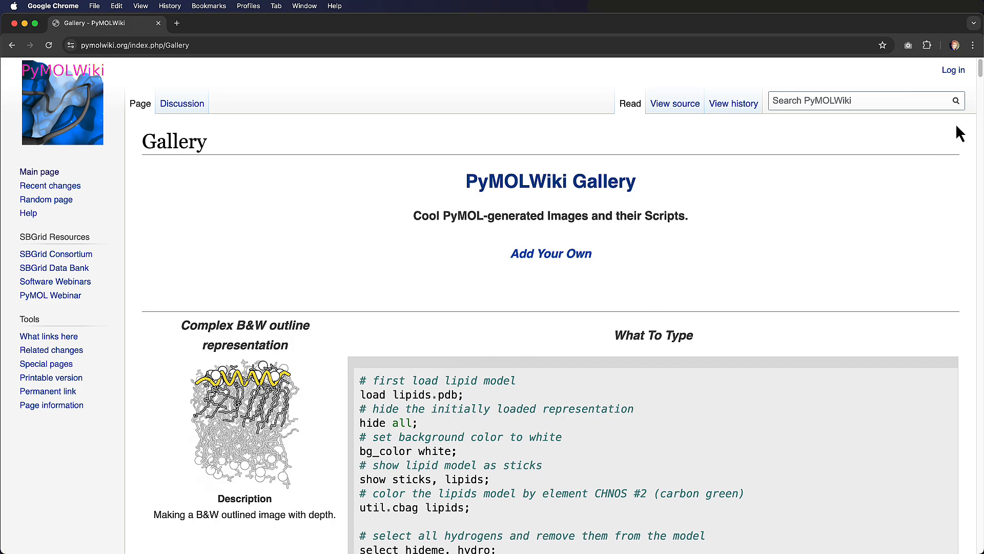
{"action": "scroll", "coordinate": [960, 133], "scroll_direction": "down", "scroll_amount": 15}
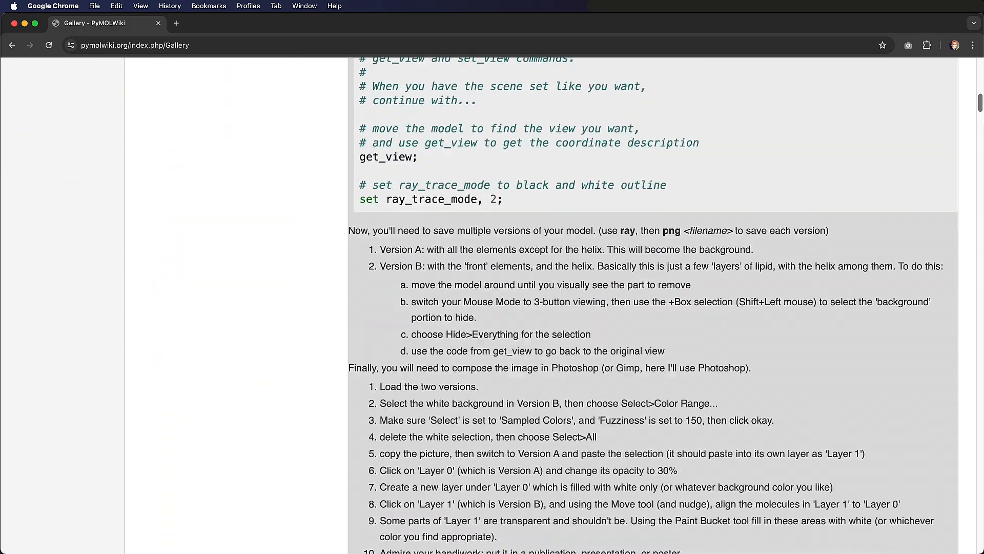
{"action": "scroll", "coordinate": [653, 306], "scroll_direction": "down", "scroll_amount": 20}
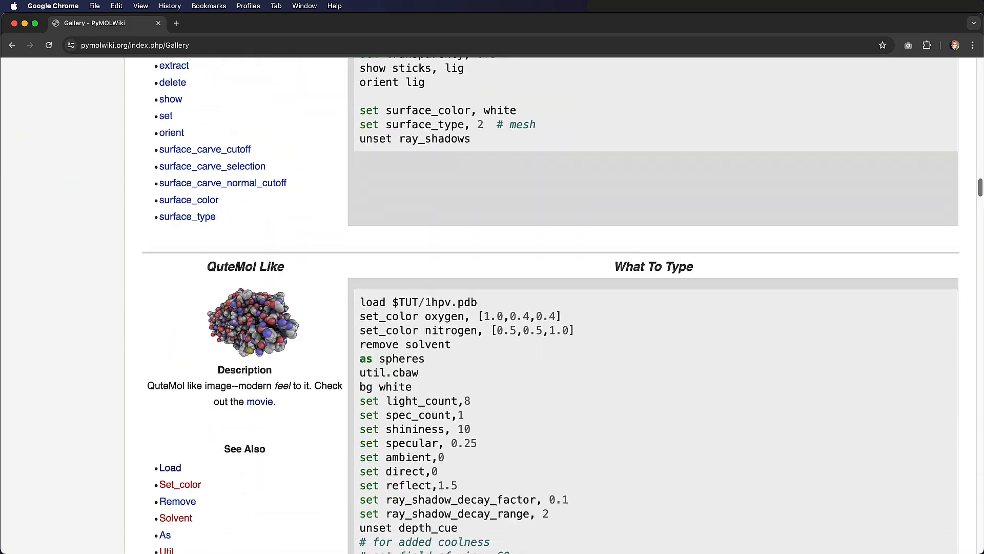
{"action": "scroll", "coordinate": [919, 192], "scroll_direction": "down", "scroll_amount": 4}
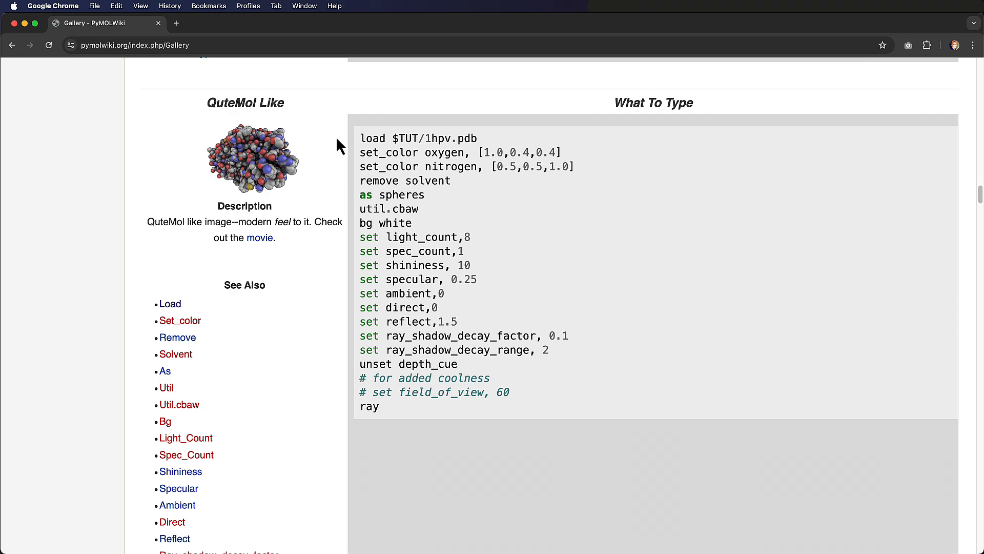
{"action": "left_click_drag", "start_coordinate": [359, 153], "coordinate": [622, 364]}
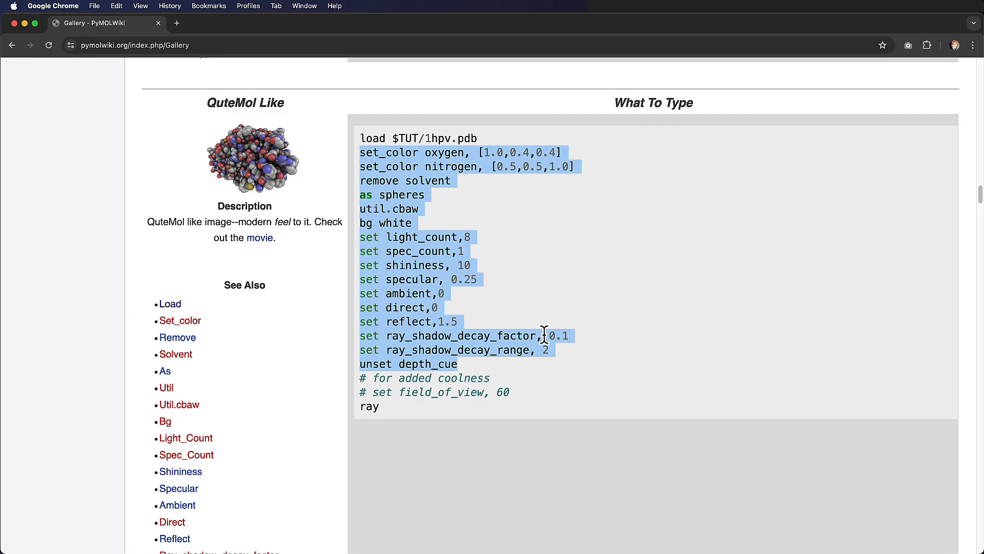
{"action": "right_click", "coordinate": [527, 340]}
{"action": "left_click", "coordinate": [569, 363]}
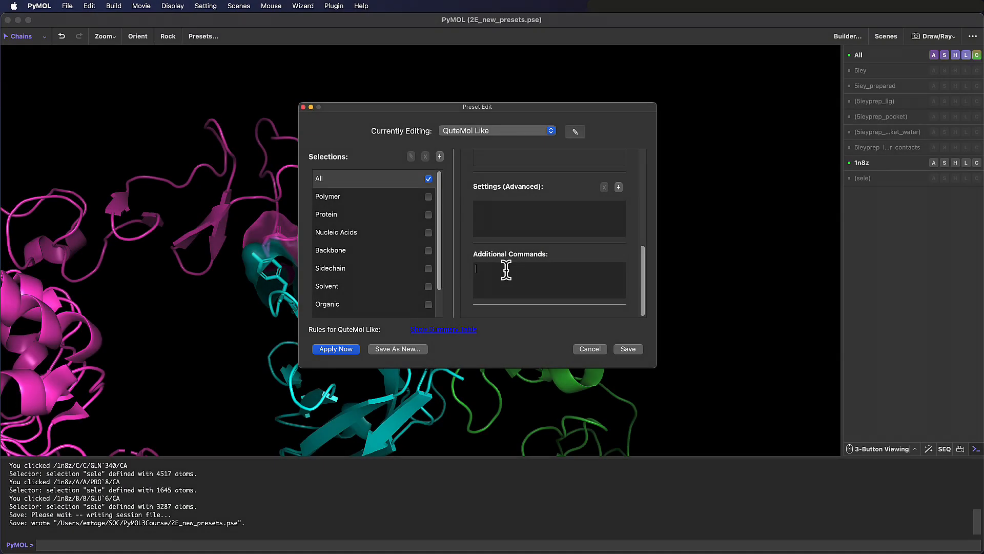
Step: In PyMOL, paste the copied commands into the All selection's Additional Commands and apply the QuteMol Like preset
{"action": "right_click", "coordinate": [506, 272]}
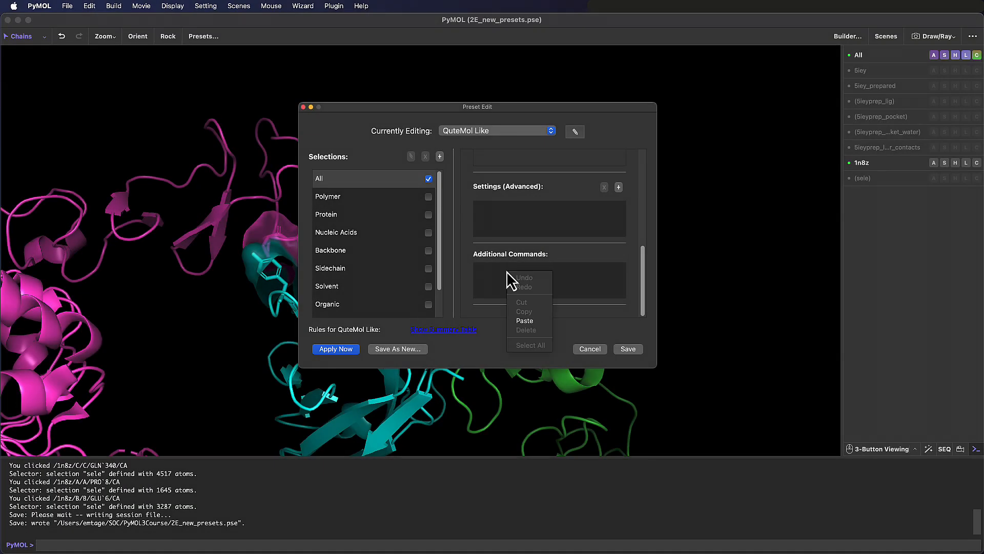
{"action": "left_click", "coordinate": [541, 320]}
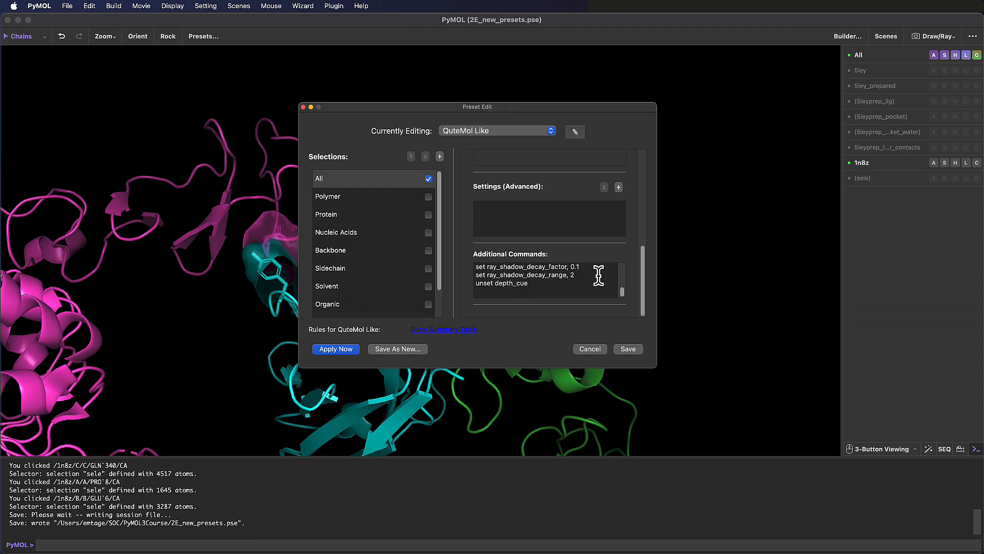
{"action": "mouse_move", "coordinate": [620, 291]}
{"action": "left_mouse_down"}
{"action": "mouse_move", "coordinate": [615, 269]}
{"action": "mouse_move", "coordinate": [631, 299]}
{"action": "left_mouse_up"}
{"action": "left_click", "coordinate": [336, 349]}
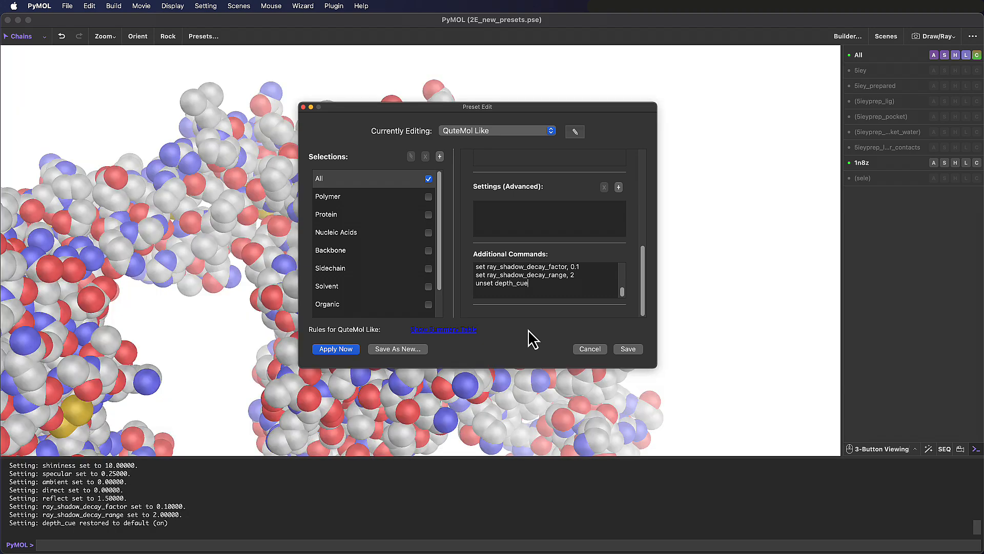
Step: Save the QuteMol Like preset, close the preset windows and view the whole restyled 1n8z structure
{"action": "left_click", "coordinate": [628, 349]}
{"action": "left_click", "coordinate": [596, 349]}
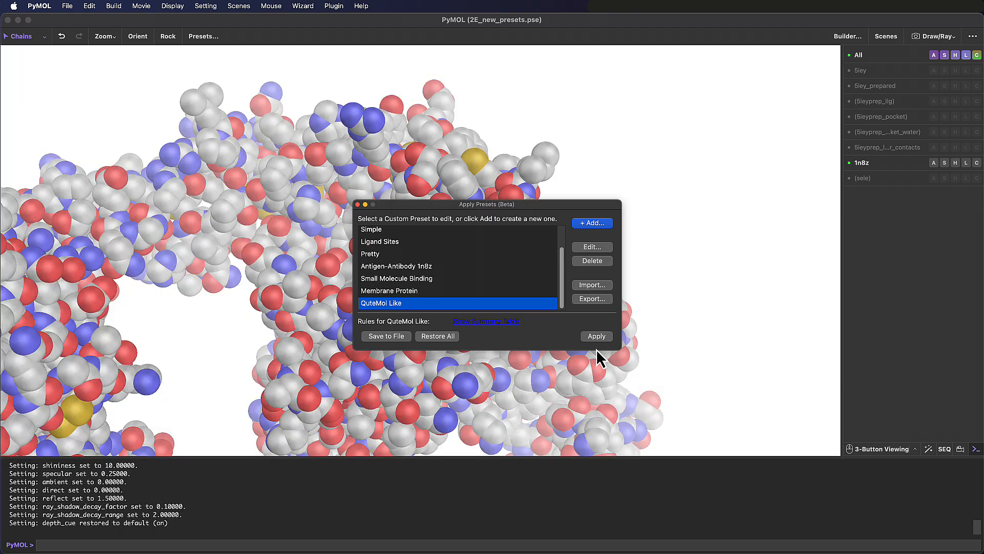
{"action": "left_click", "coordinate": [358, 204]}
{"action": "left_click_drag", "start_coordinate": [384, 292], "coordinate": [467, 275]}
Step: Save the session as 2E_QuteMol.pse
{"action": "left_click", "coordinate": [389, 545]}
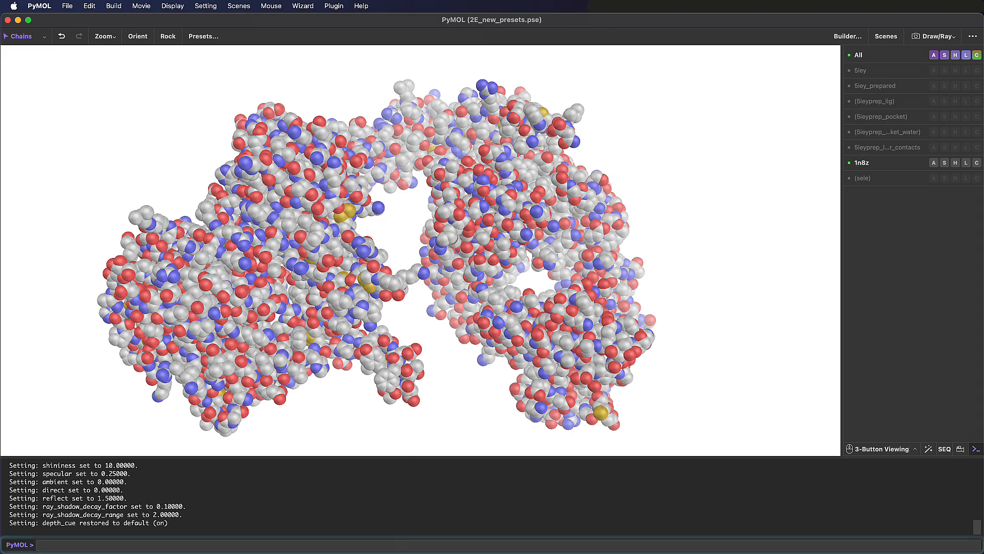
{"action": "type", "text": "save 2E"}
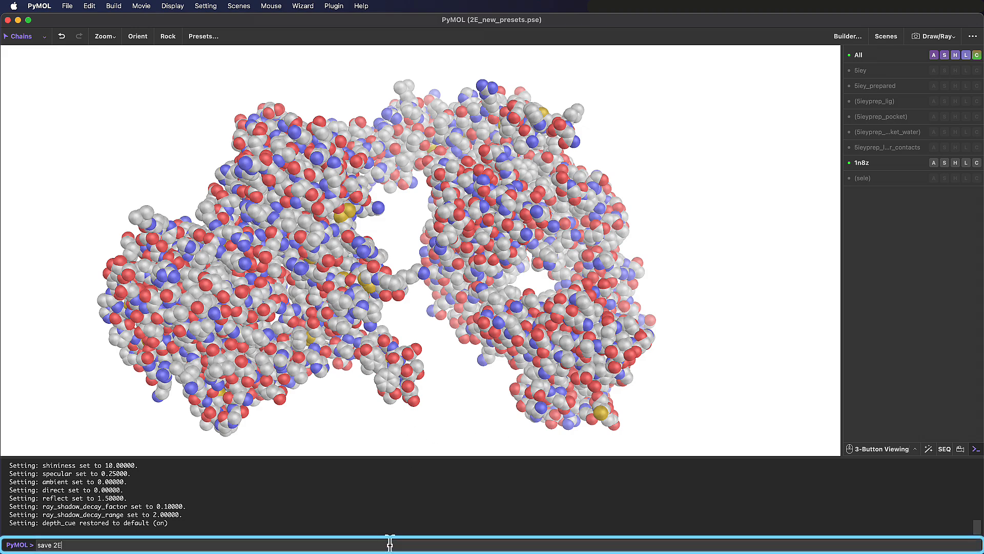
{"action": "type", "text": "_QuteMol.pse"}
{"action": "key", "text": "Return"}
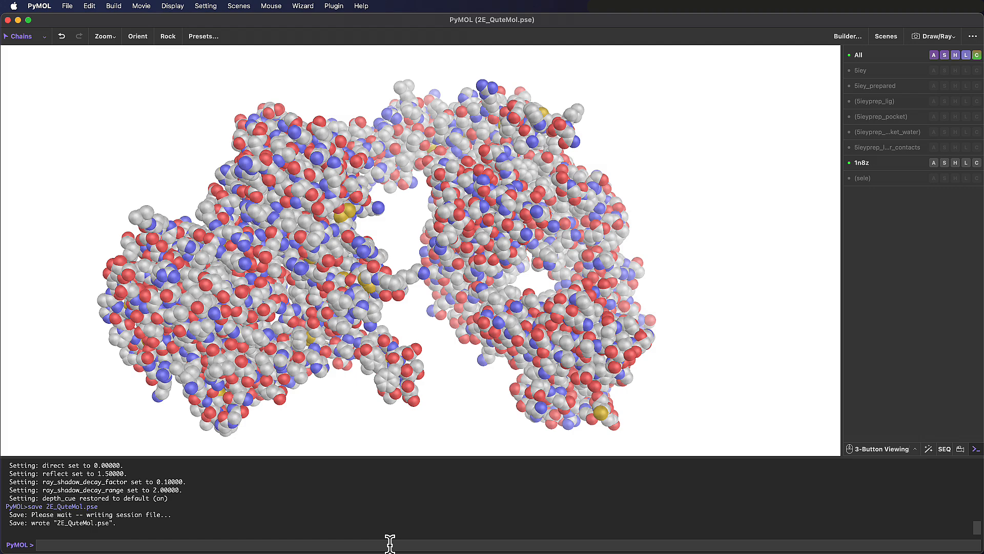
Step: Export the QuteMol Like preset to the PyMOL3Course folder as QuteMol-Like_preset and close the presets window
{"action": "left_click", "coordinate": [207, 36]}
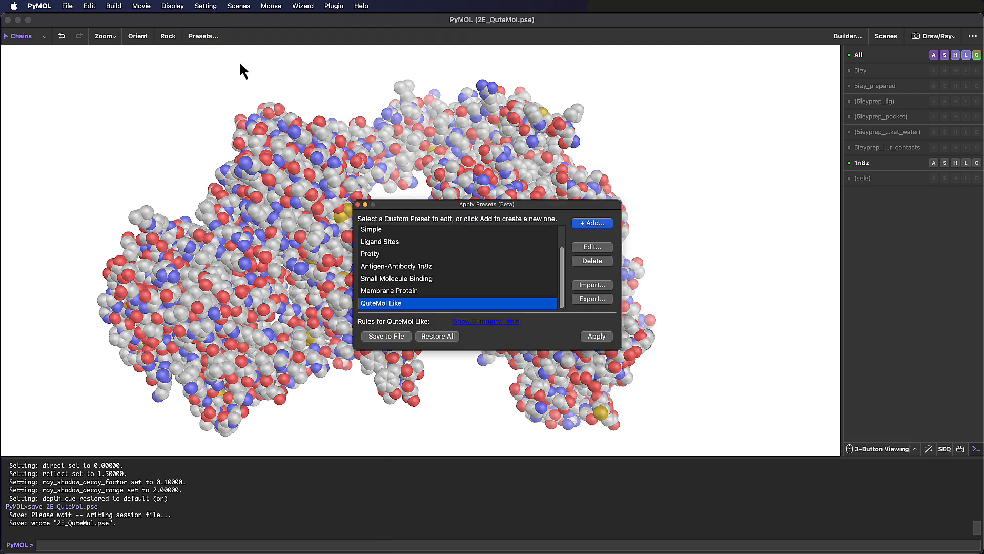
{"action": "left_click", "coordinate": [605, 303]}
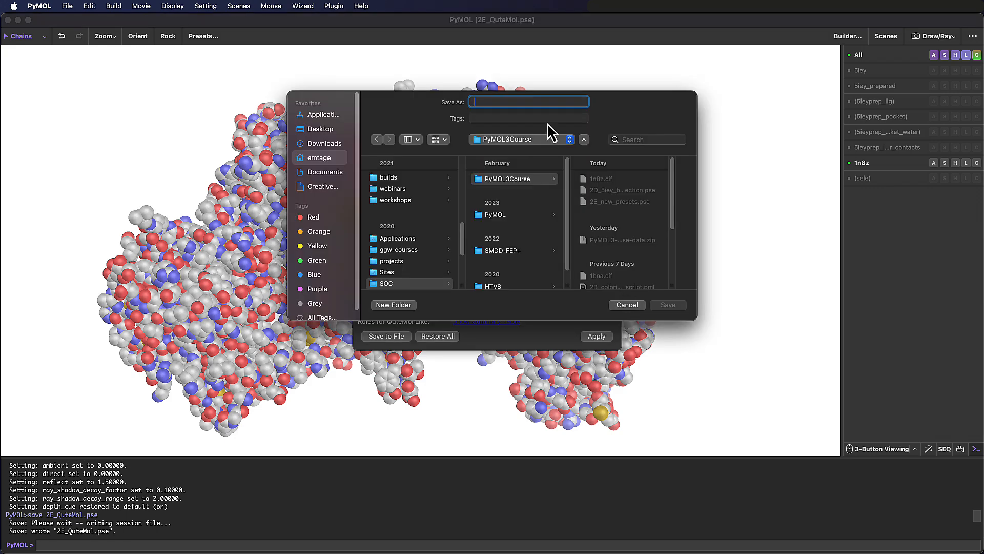
{"action": "type", "text": "QuteMol-Like_preset"}
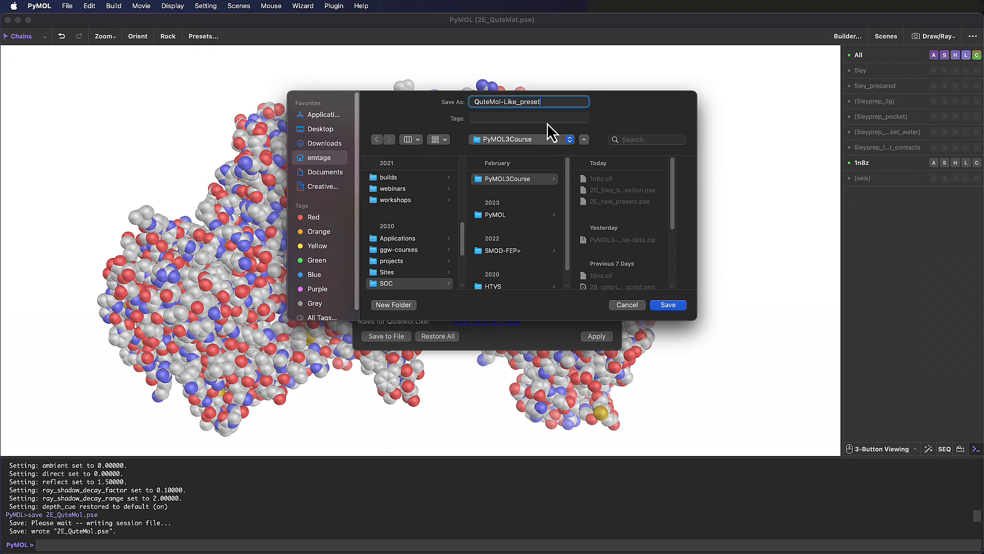
{"action": "left_click", "coordinate": [675, 307]}
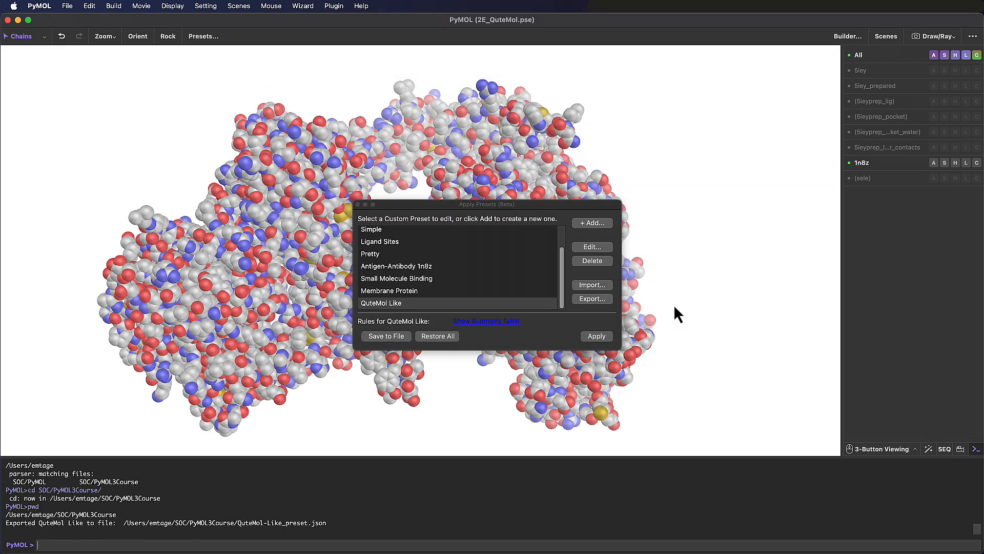
{"action": "left_click", "coordinate": [358, 205]}
Step: Enable the 5iey object and examine how the QuteMol Like style looks on it alongside 1n8z
{"action": "left_click", "coordinate": [902, 72]}
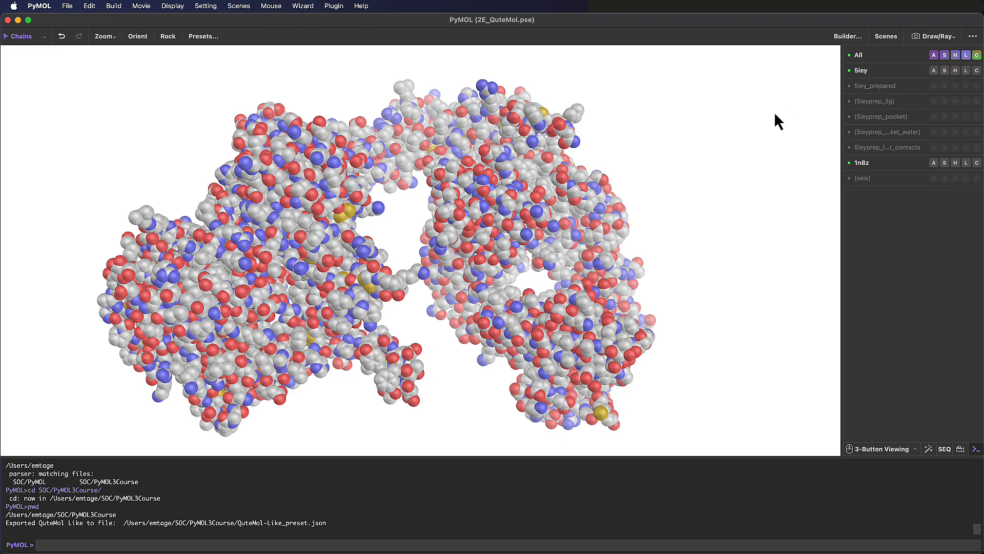
{"action": "right_click", "coordinate": [731, 131]}
{"action": "left_click", "coordinate": [742, 159]}
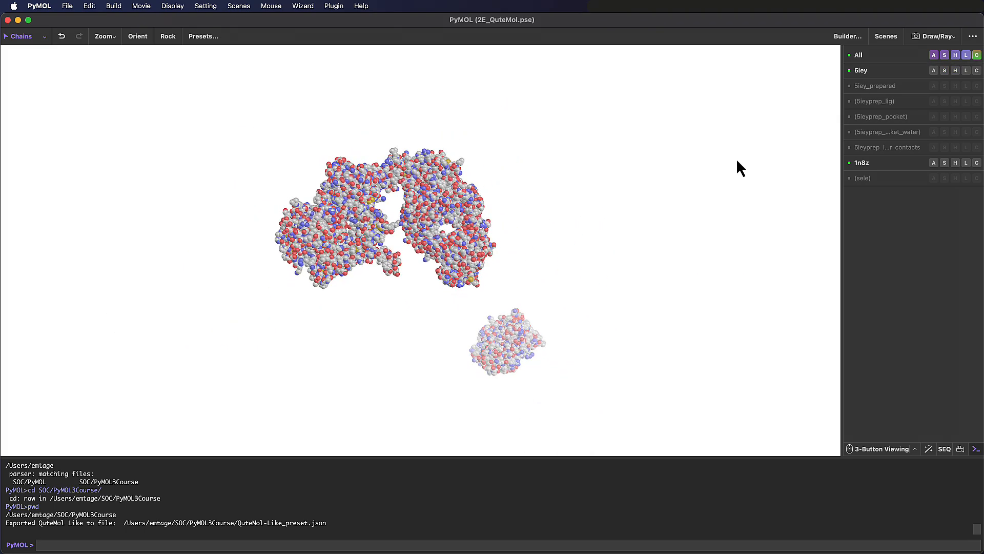
{"action": "left_click_drag", "start_coordinate": [473, 199], "coordinate": [680, 323]}
{"action": "right_click_drag", "start_coordinate": [681, 309], "coordinate": [680, 333]}
{"action": "middle_click_drag", "start_coordinate": [666, 312], "coordinate": [598, 288]}
{"action": "right_click_drag", "start_coordinate": [618, 293], "coordinate": [620, 313]}
{"action": "middle_click_drag", "start_coordinate": [506, 220], "coordinate": [509, 233]}
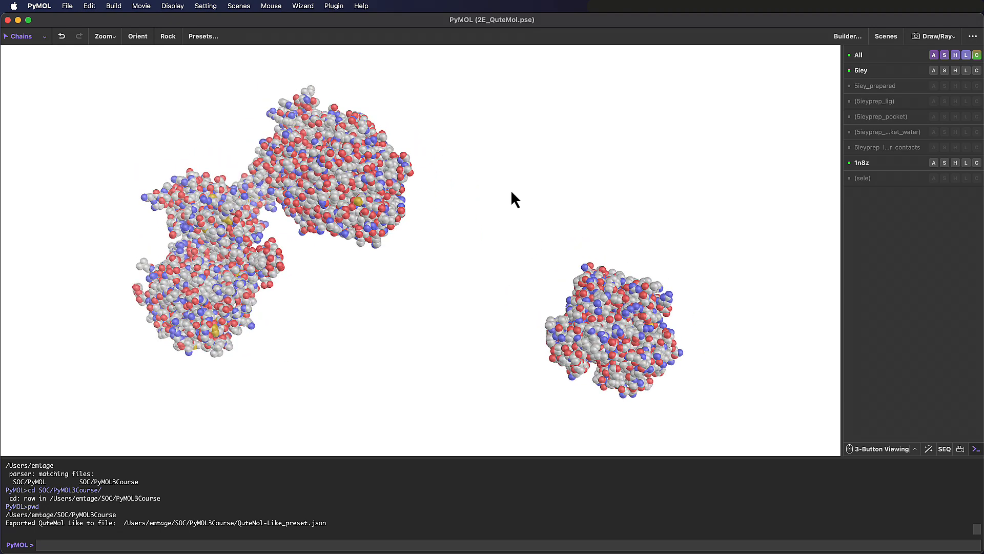
{"action": "middle_click_drag", "start_coordinate": [328, 170], "coordinate": [330, 173]}
{"action": "right_click_drag", "start_coordinate": [330, 173], "coordinate": [330, 167]}
Step: Open the QuteMol Like preset for editing and examine the "remove solvent" line in the All selection's Additional Commands
{"action": "left_click", "coordinate": [203, 37]}
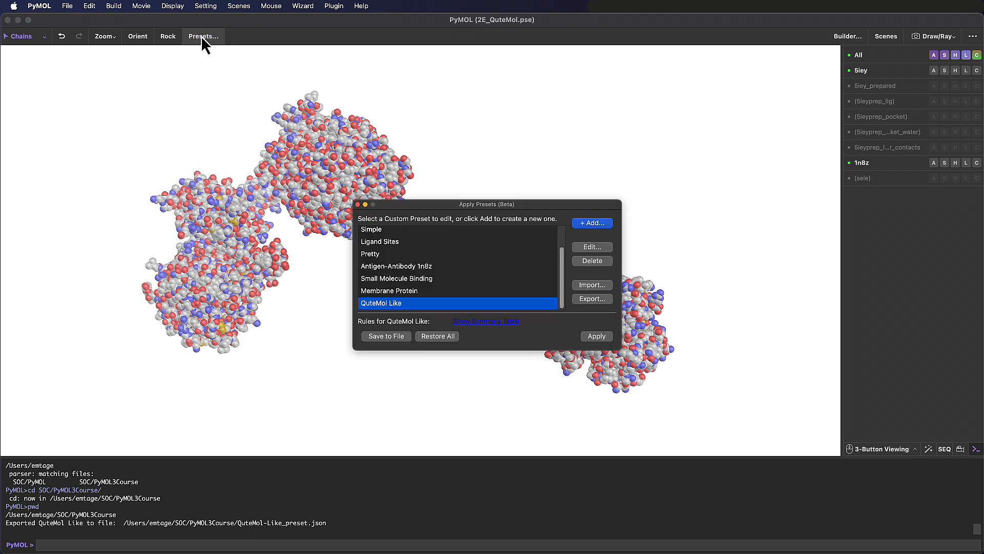
{"action": "left_click", "coordinate": [585, 246]}
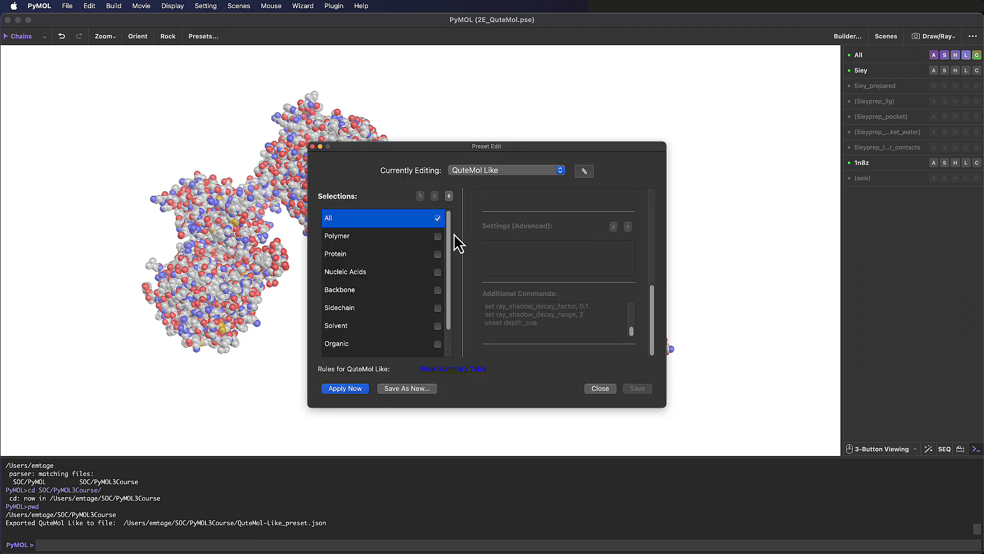
{"action": "left_click", "coordinate": [392, 223]}
{"action": "scroll", "coordinate": [589, 324], "scroll_direction": "up", "scroll_amount": 6}
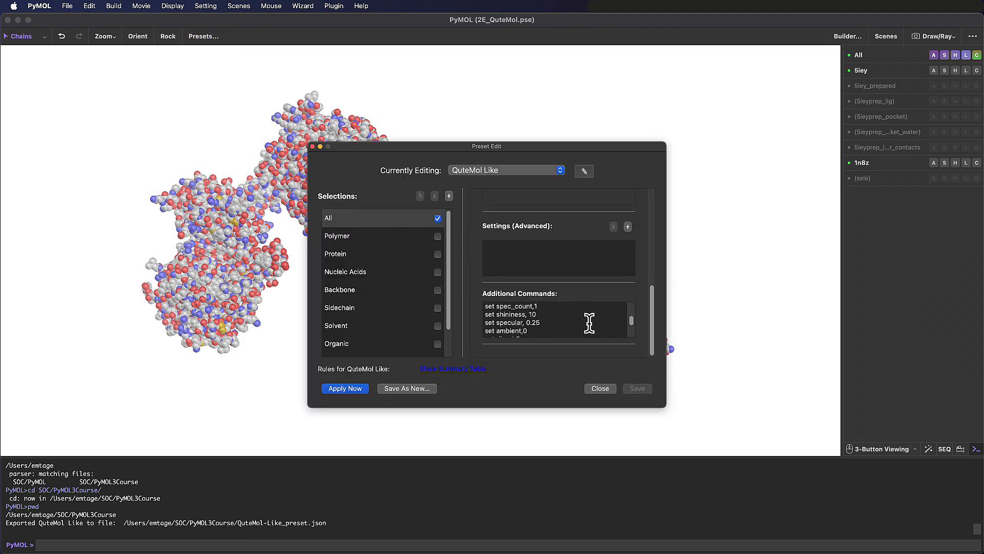
{"action": "left_click_drag", "start_coordinate": [533, 324], "coordinate": [472, 325]}
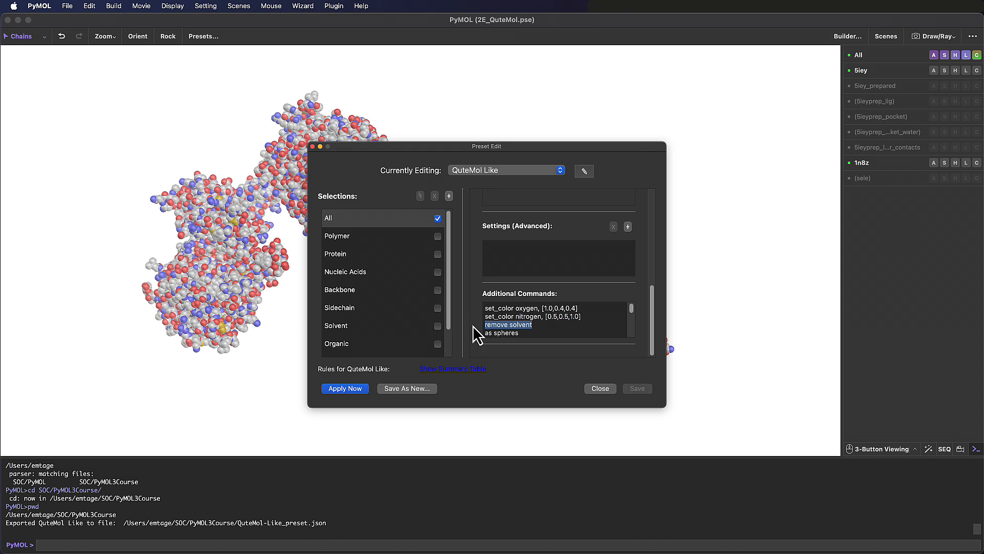
{"action": "left_click", "coordinate": [312, 146]}
Step: Reinitialize PyMOL and load the session 2E_new_presets.pse
{"action": "left_click", "coordinate": [67, 6]}
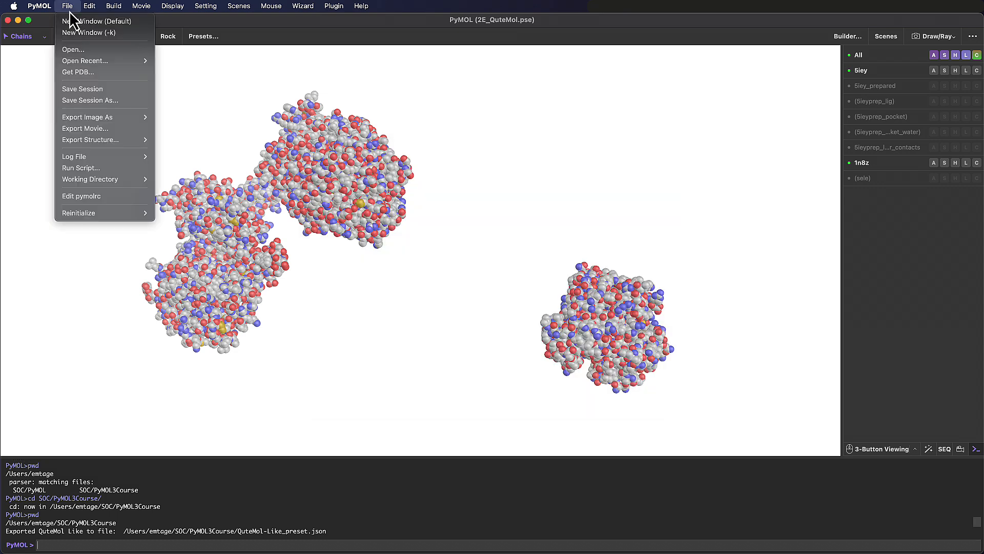
{"action": "mouse_move", "coordinate": [150, 213]}
{"action": "left_click", "coordinate": [216, 213]}
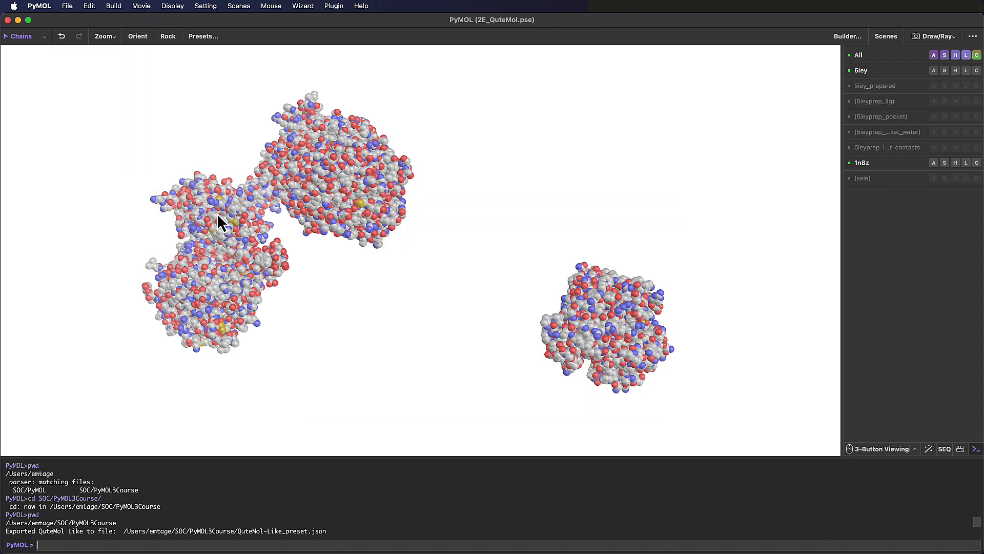
{"action": "type", "text": "load 2E_new_presets.pse"}
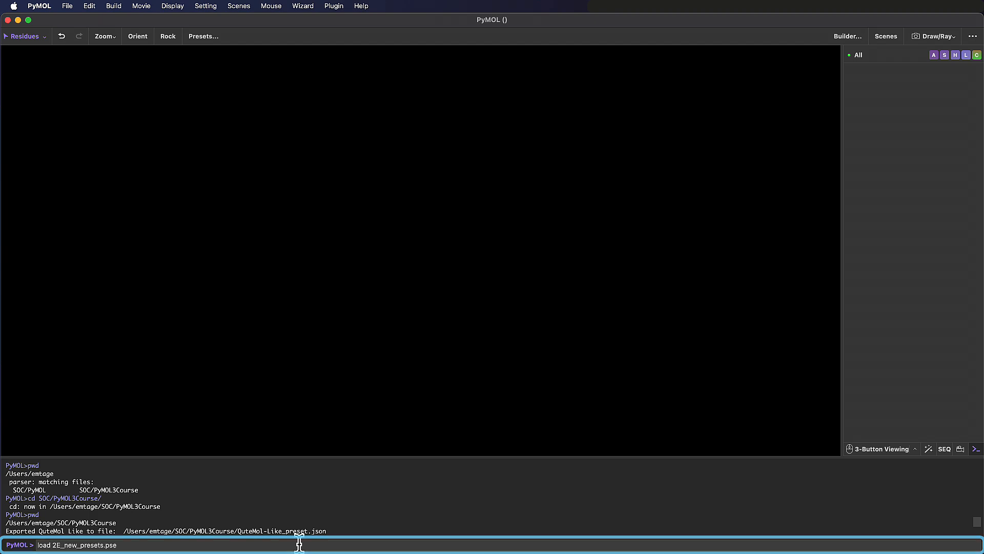
{"action": "key", "text": "Return"}
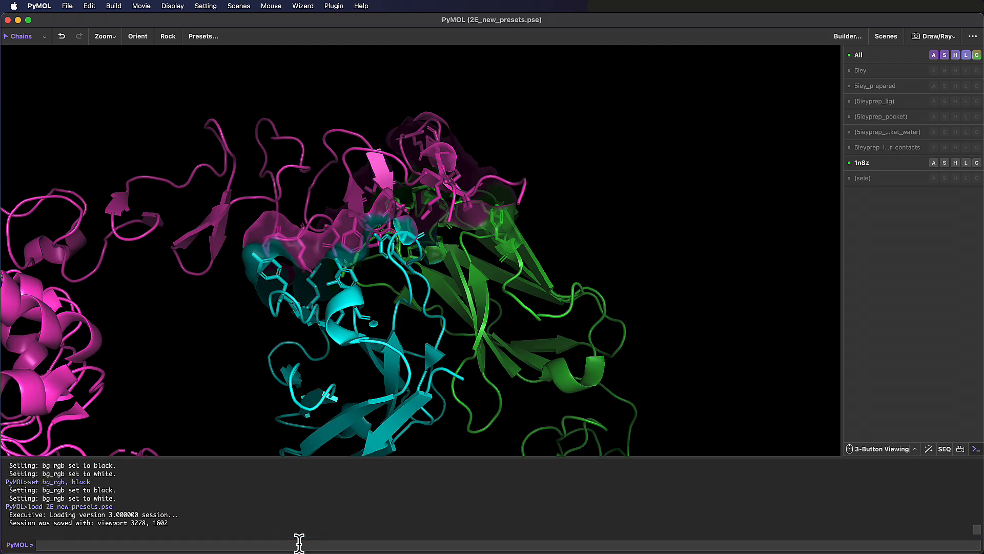
Step: Apply the QuteMol Like preset to the loaded session and bring the whole 1n8z structure into view
{"action": "left_click", "coordinate": [197, 37]}
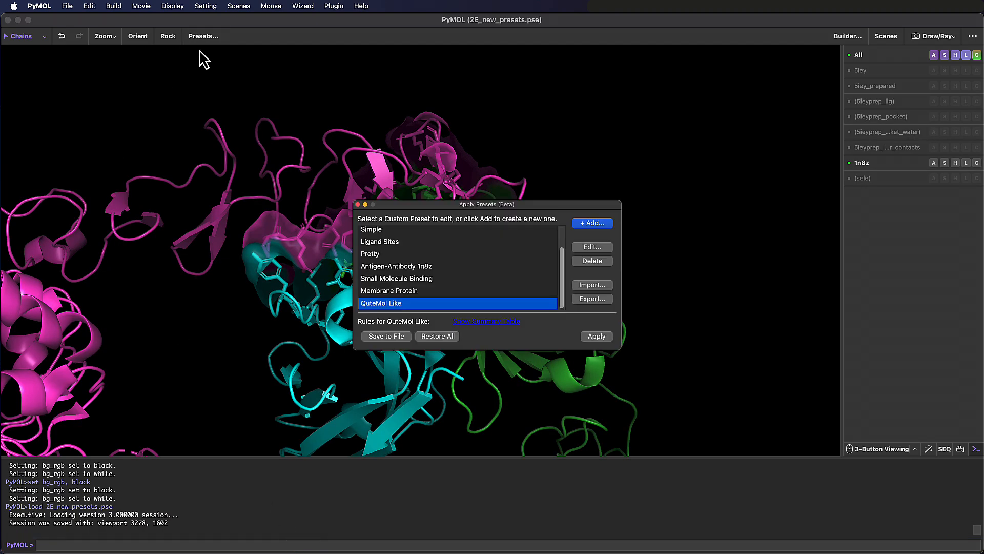
{"action": "left_click", "coordinate": [594, 336]}
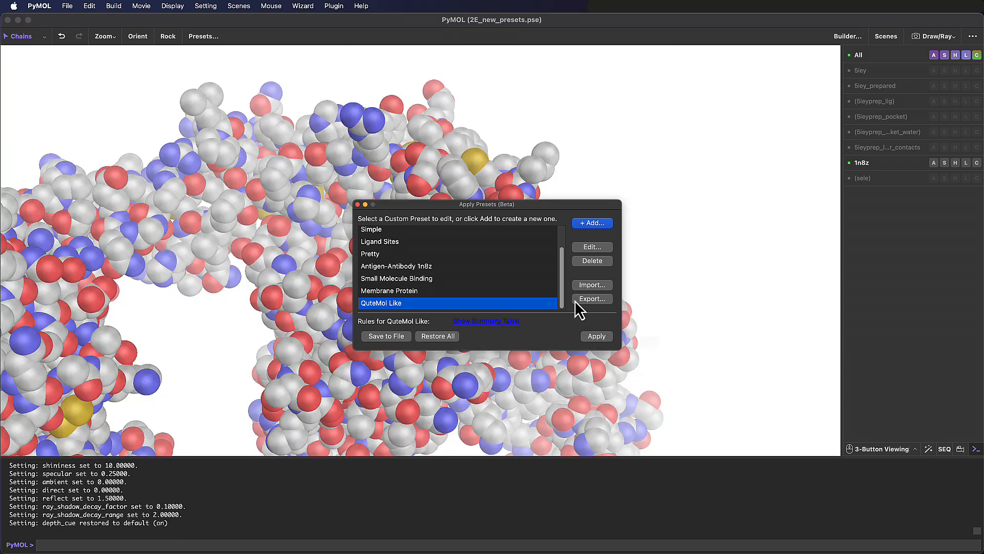
{"action": "left_click", "coordinate": [357, 205]}
{"action": "right_click_drag", "start_coordinate": [465, 351], "coordinate": [421, 264]}
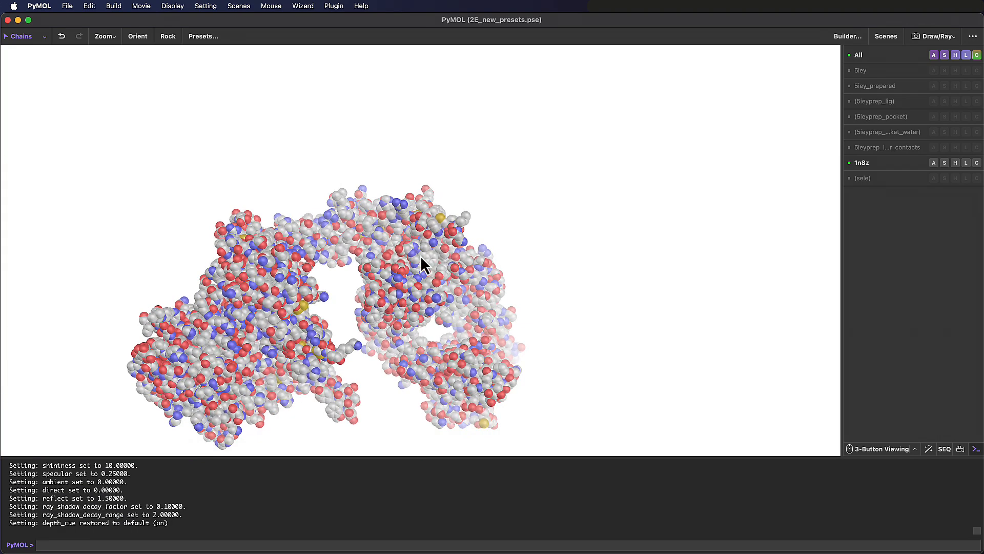
{"action": "middle_click_drag", "start_coordinate": [422, 264], "coordinate": [455, 201]}
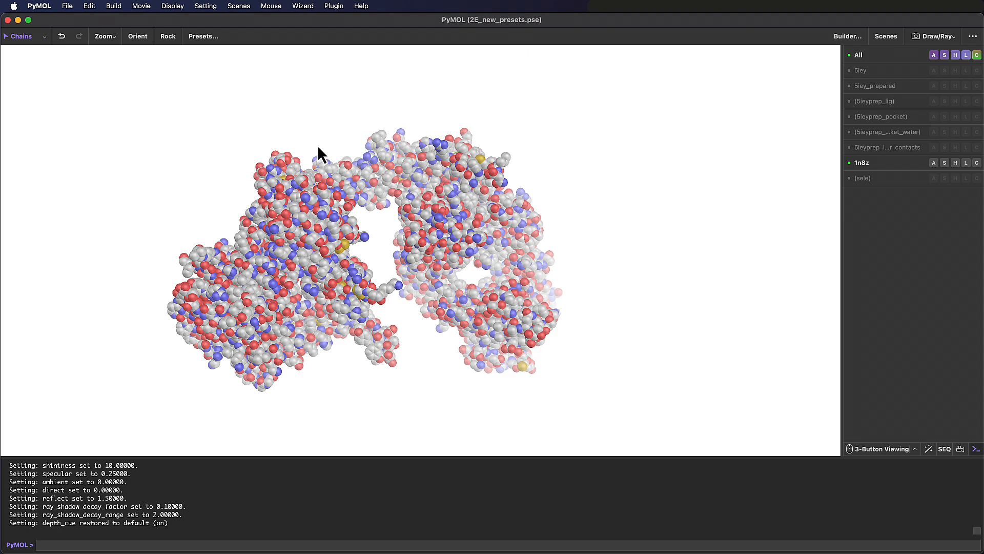
Step: Turn off Depth Cue (Fogging) for the display
{"action": "left_click", "coordinate": [172, 6]}
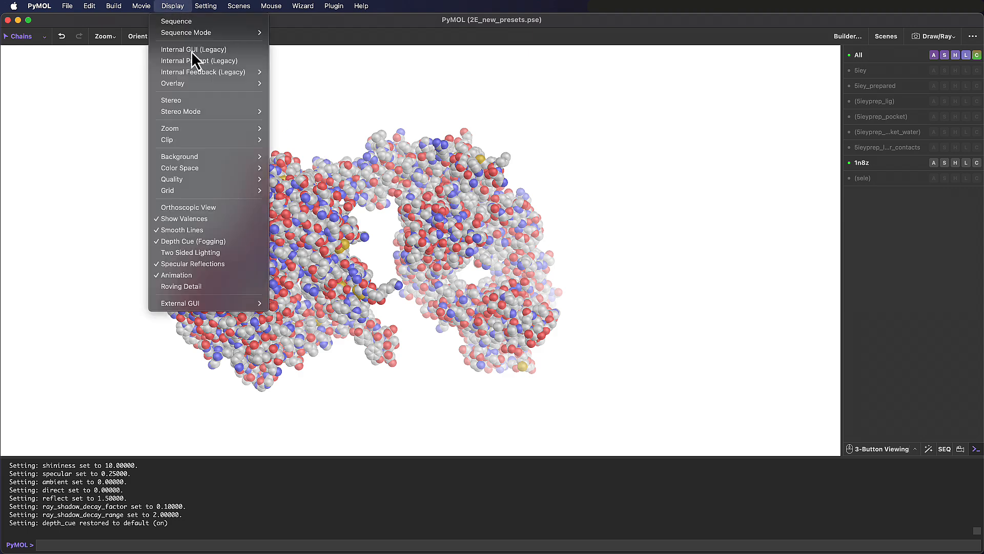
{"action": "mouse_move", "coordinate": [251, 158]}
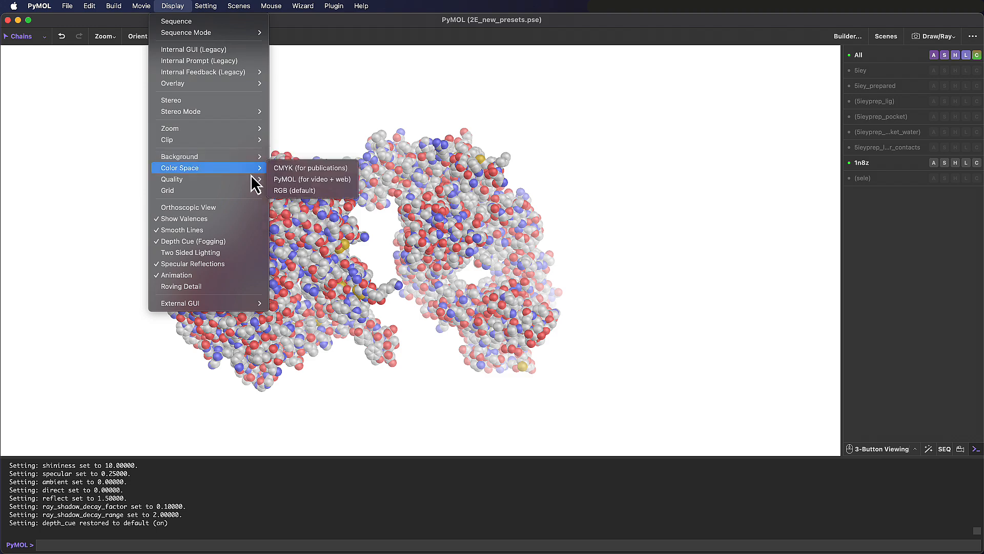
{"action": "left_click", "coordinate": [254, 242]}
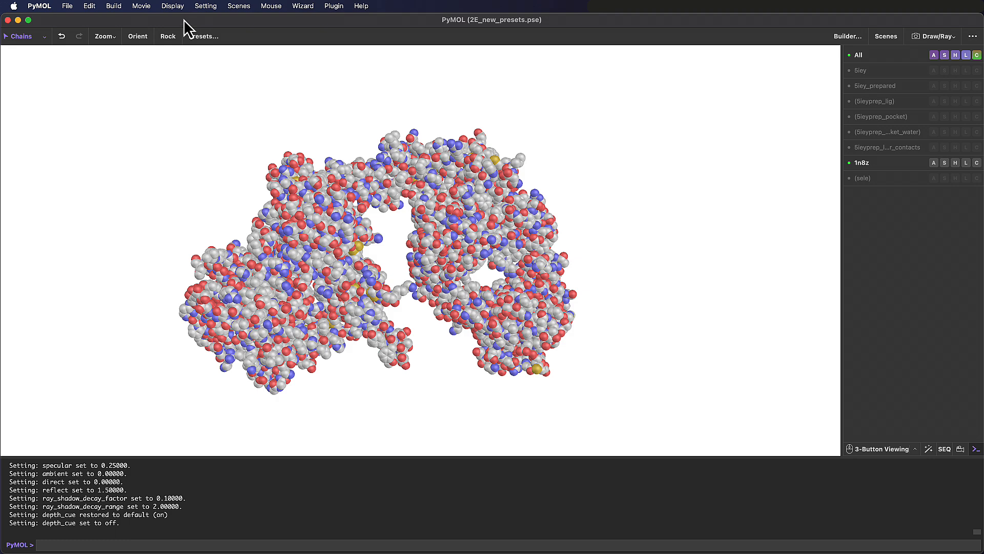
{"action": "left_click", "coordinate": [360, 6]}
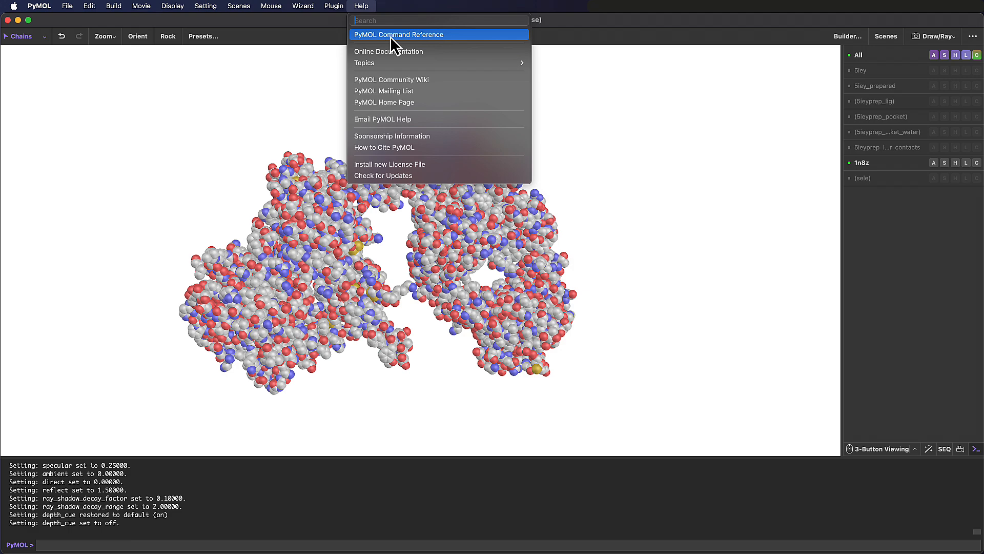
{"action": "left_click", "coordinate": [362, 8]}
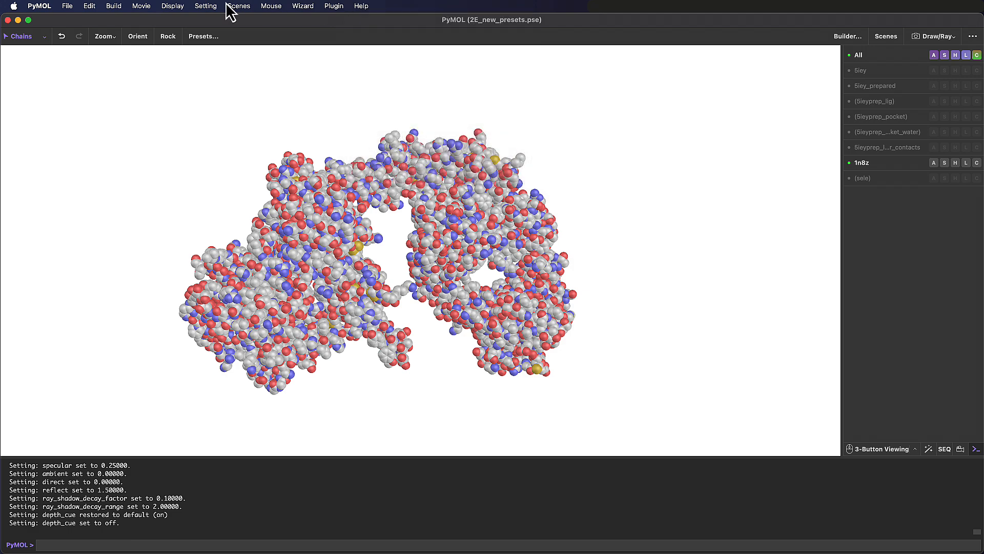
{"action": "left_click", "coordinate": [205, 6]}
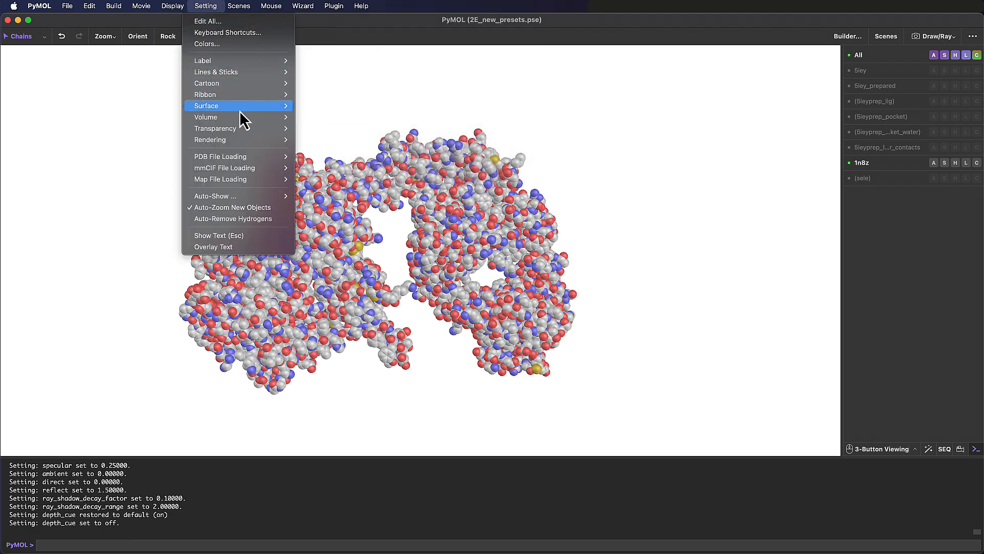
{"action": "mouse_move", "coordinate": [172, 6]}
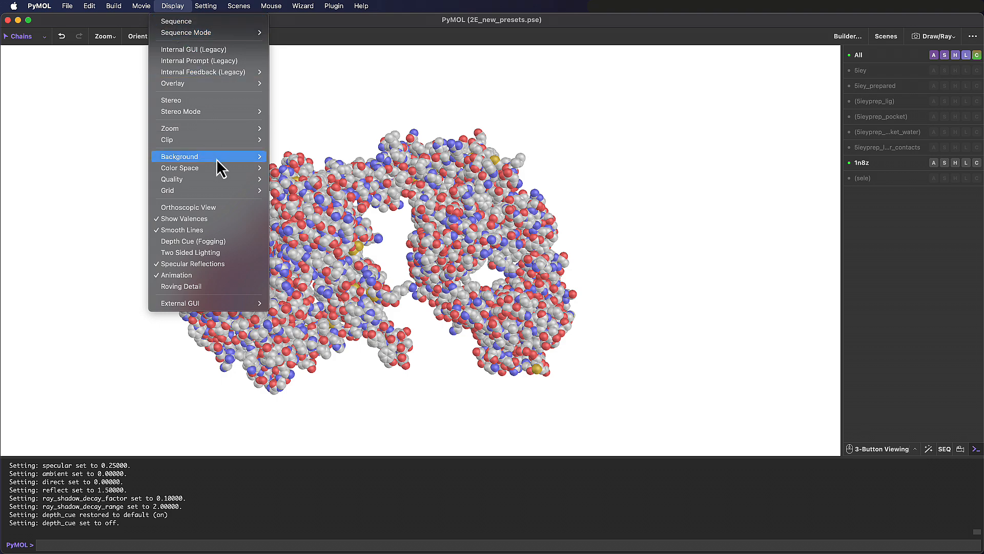
{"action": "mouse_move", "coordinate": [217, 159]}
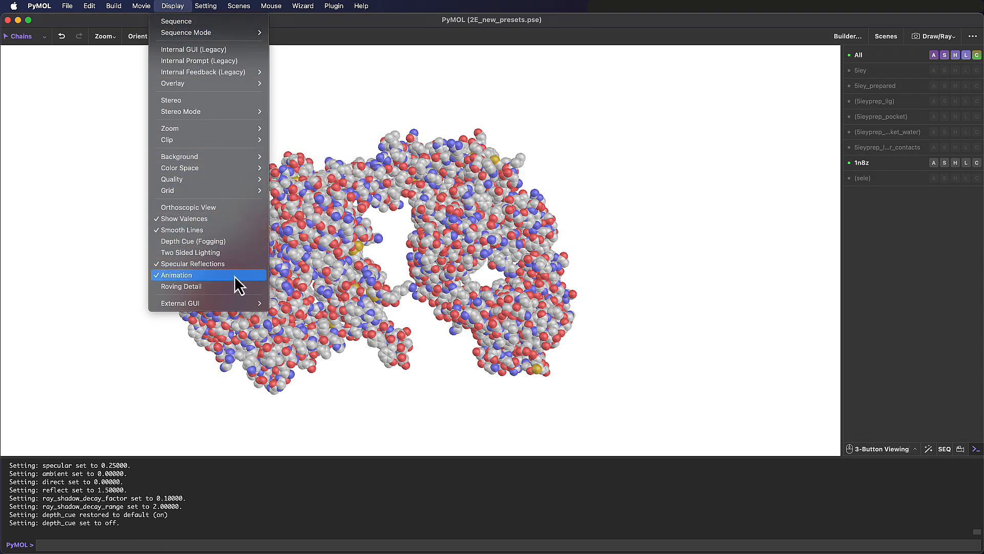
{"action": "left_click", "coordinate": [356, 76]}
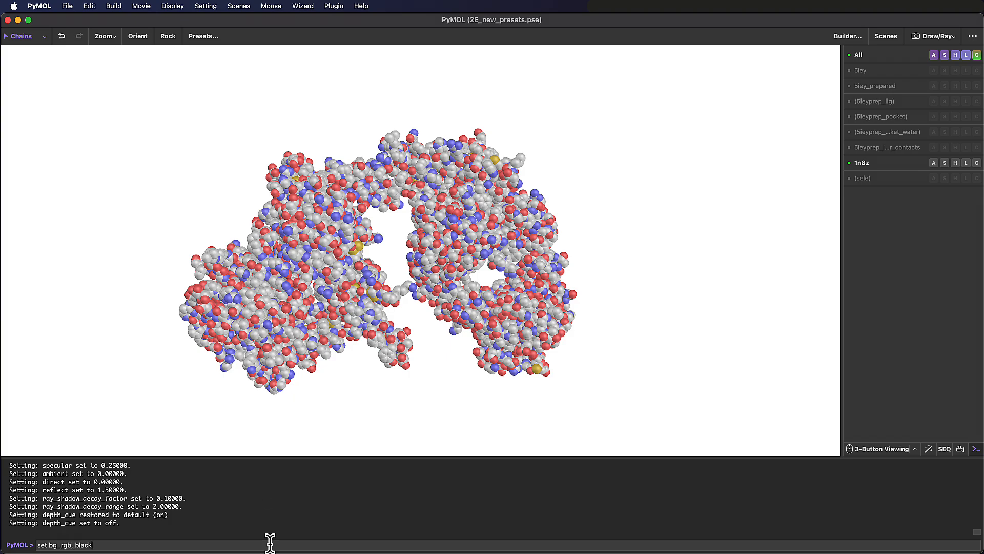
Step: Set the background to black with the command "set bg_rgb, black" and view 1n8z against it
{"action": "key", "text": "Return"}
{"action": "right_click_drag", "start_coordinate": [396, 238], "coordinate": [416, 363]}
{"action": "middle_click_drag", "start_coordinate": [415, 363], "coordinate": [451, 407]}
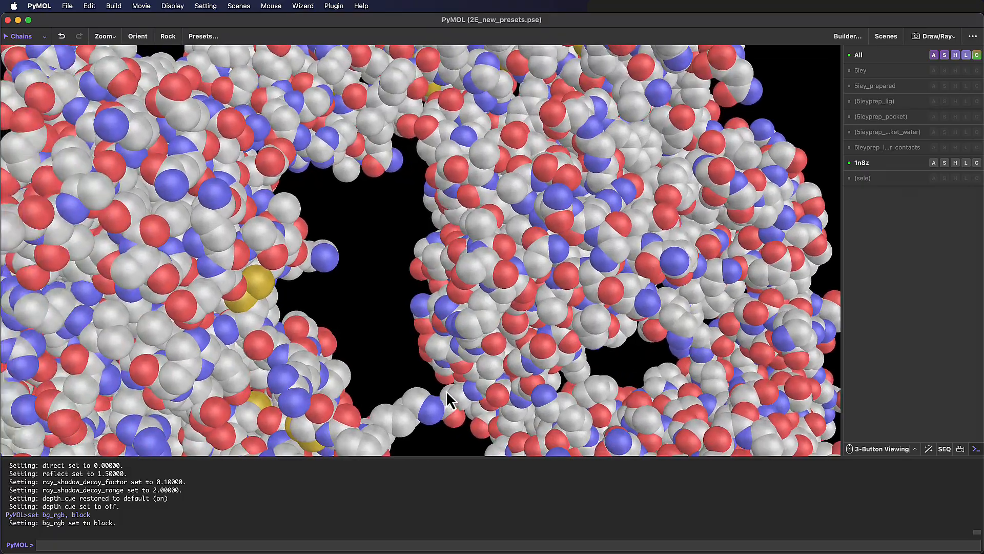
{"action": "right_click_drag", "start_coordinate": [451, 406], "coordinate": [401, 305]}
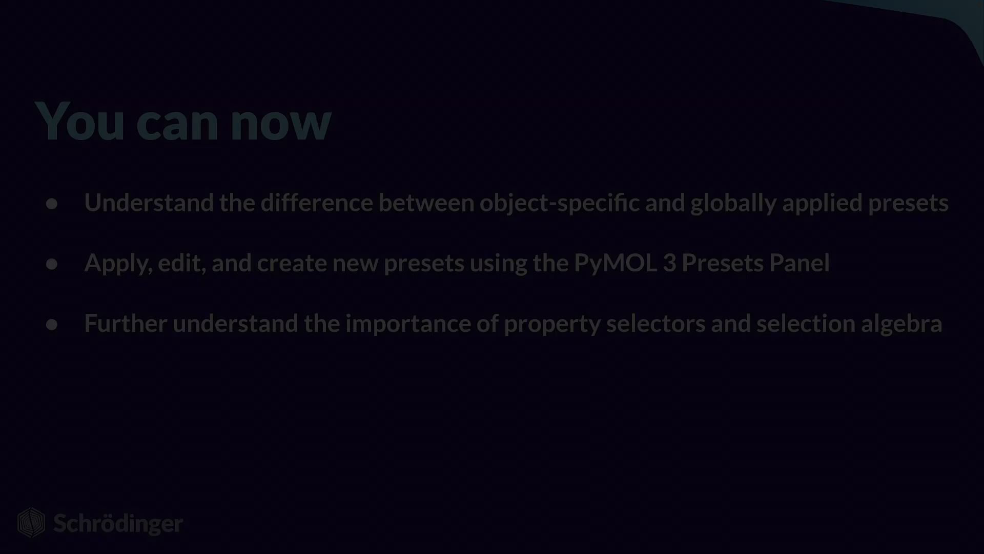